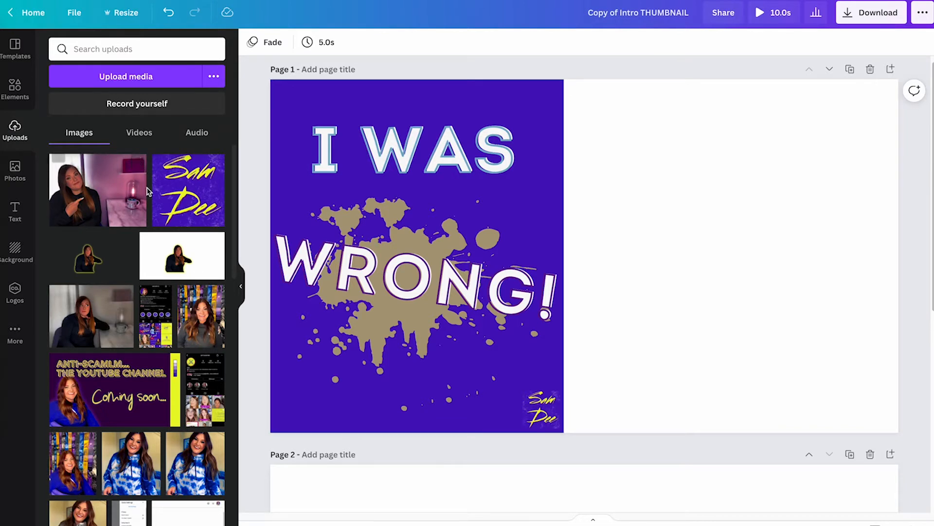
# Add the uploaded portrait with the pink wall and lamp to page 1 and flip it horizontally.
pyautogui.click(117, 198)
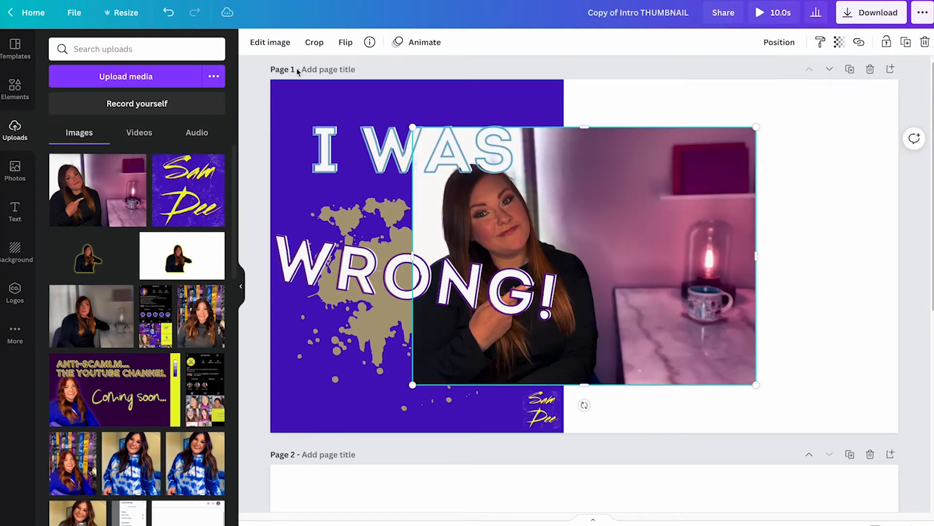
pyautogui.click(346, 42)
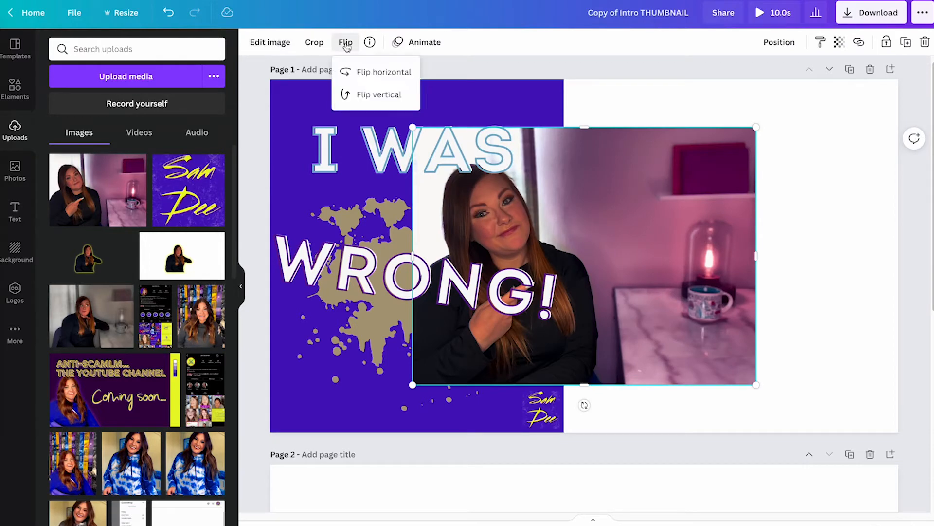
pyautogui.click(377, 71)
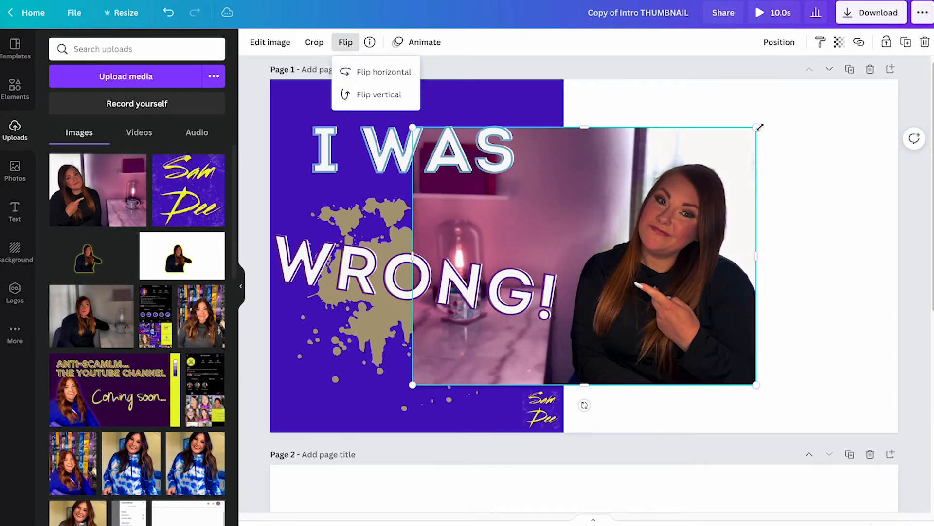
# Enlarge the portrait to the page's right and bottom edges and send it backward behind the purple panel, splatter and text.
pyautogui.moveTo(760, 127); pyautogui.dragTo(868, 81)
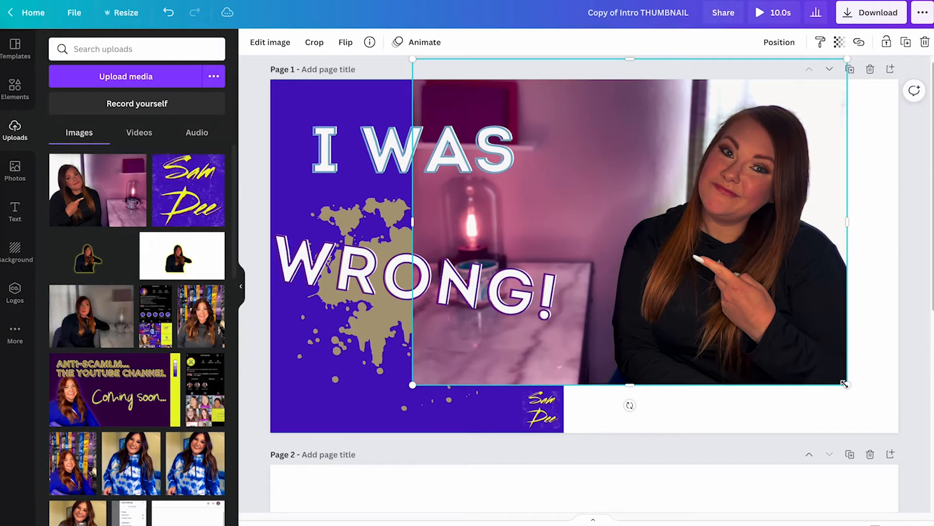
pyautogui.moveTo(845, 384); pyautogui.dragTo(911, 433)
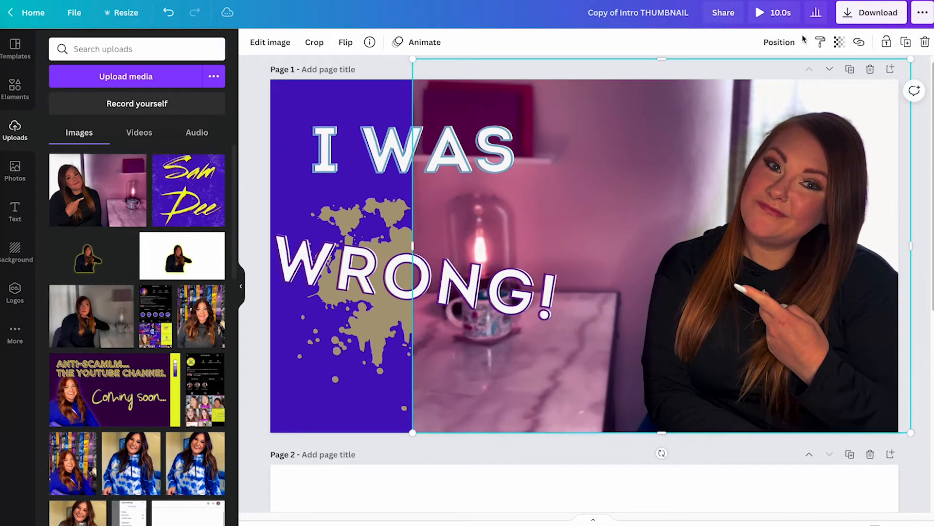
pyautogui.click(778, 42)
pyautogui.click(736, 78)
pyautogui.click(737, 80)
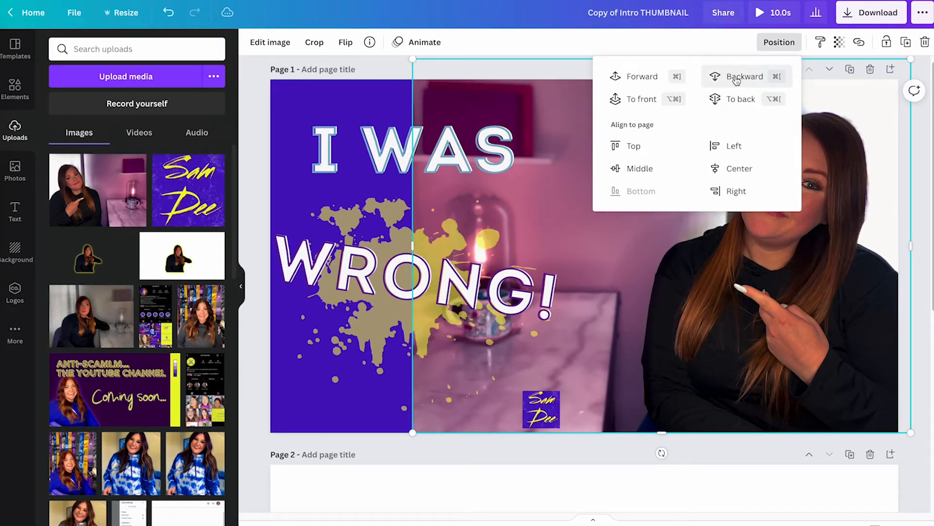
pyautogui.click(737, 80)
pyautogui.press('Escape')
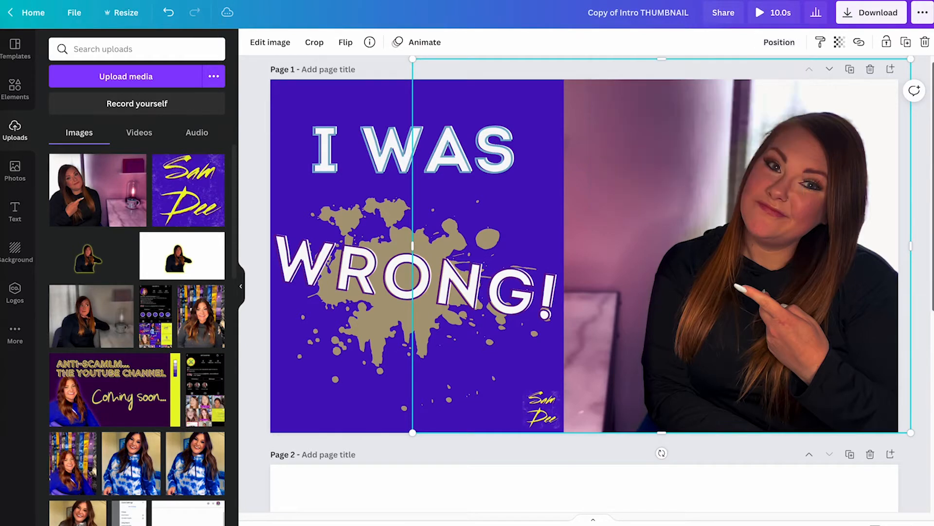
# Scale and reposition the portrait so the woman fills the area beside the purple panel, flush with the page's right edge.
pyautogui.moveTo(730, 292); pyautogui.dragTo(683, 292)
pyautogui.moveTo(862, 432); pyautogui.dragTo(924, 429)
pyautogui.moveTo(828, 346); pyautogui.dragTo(797, 331)
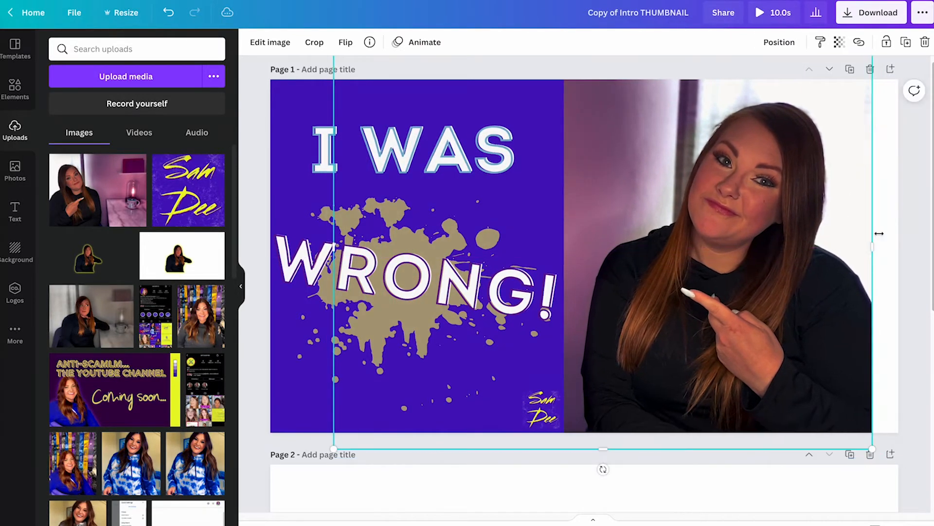
pyautogui.moveTo(873, 243); pyautogui.dragTo(903, 244)
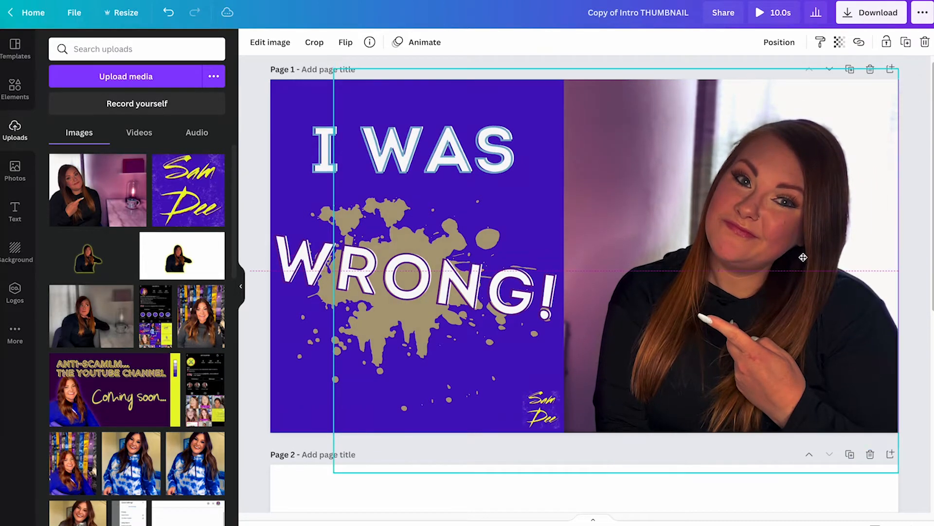
# Add the same uploaded portrait to the blank page 2 and flip it horizontally.
pyautogui.scroll(-6, 368, 215)
pyautogui.click(368, 215)
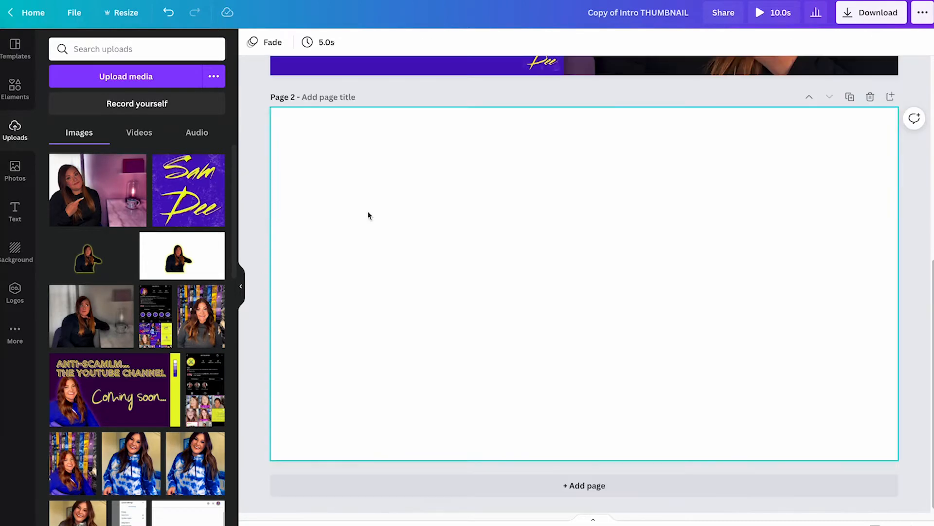
pyautogui.click(113, 204)
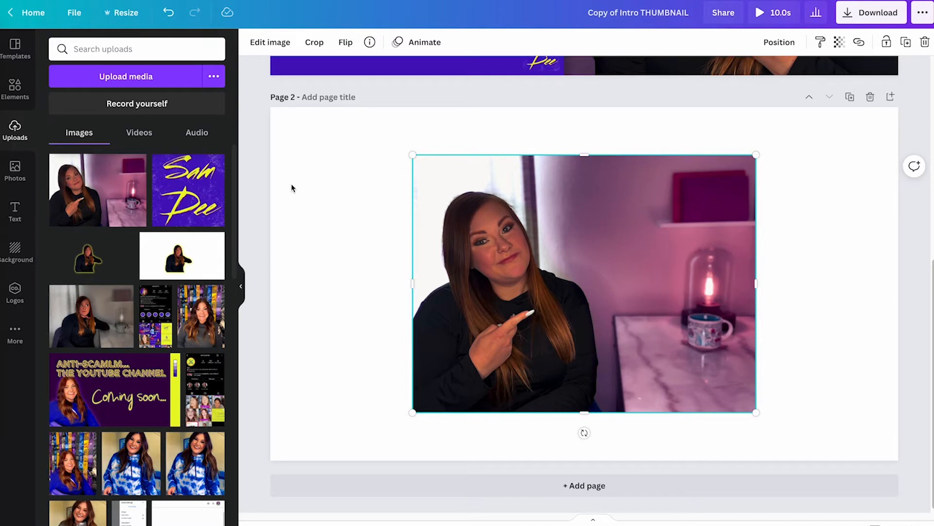
pyautogui.click(350, 44)
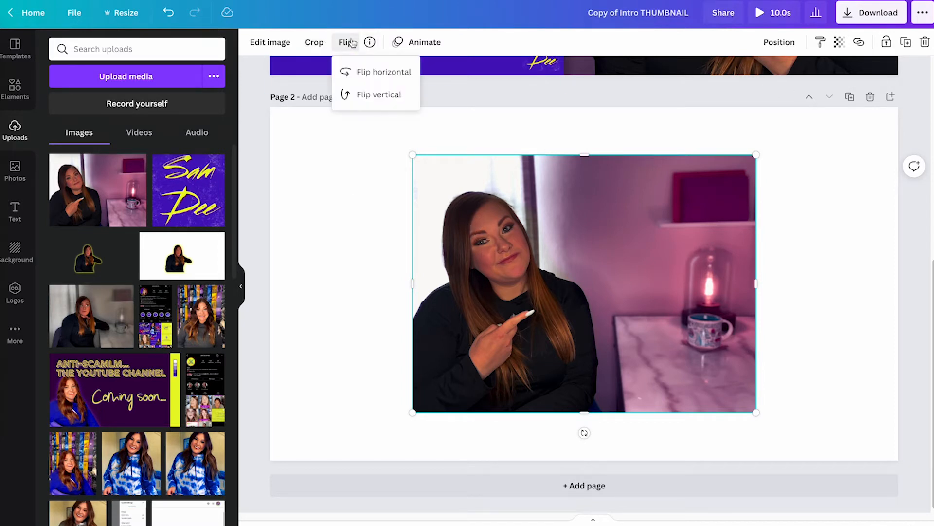
pyautogui.click(388, 71)
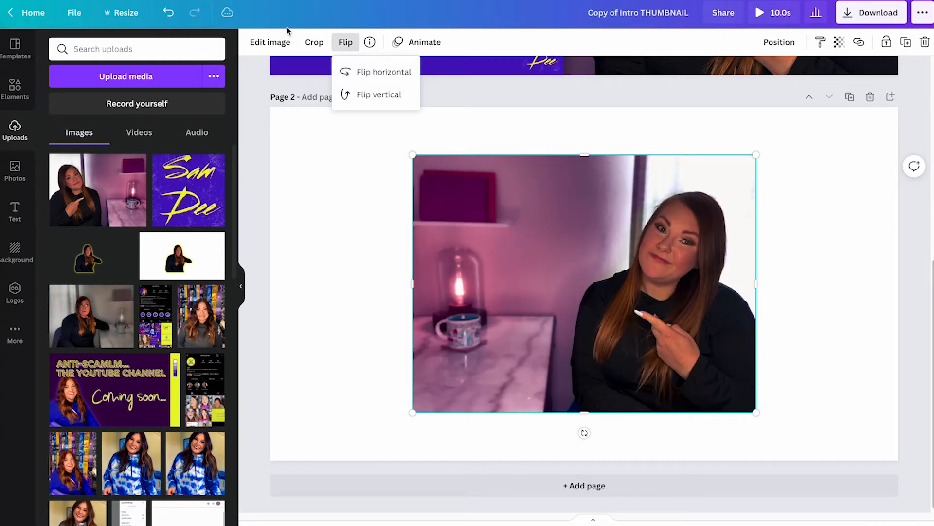
# Remove the background from the page 2 portrait and apply the change.
pyautogui.click(284, 45)
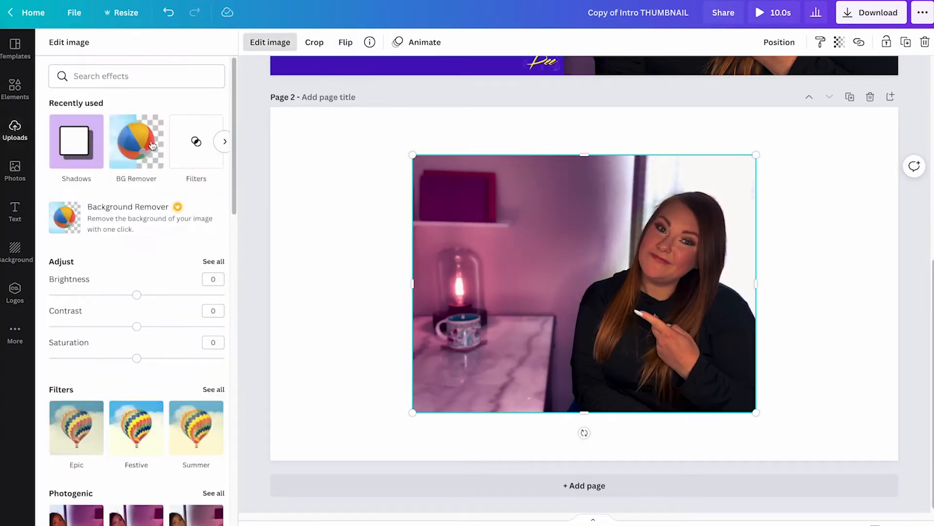
pyautogui.click(152, 146)
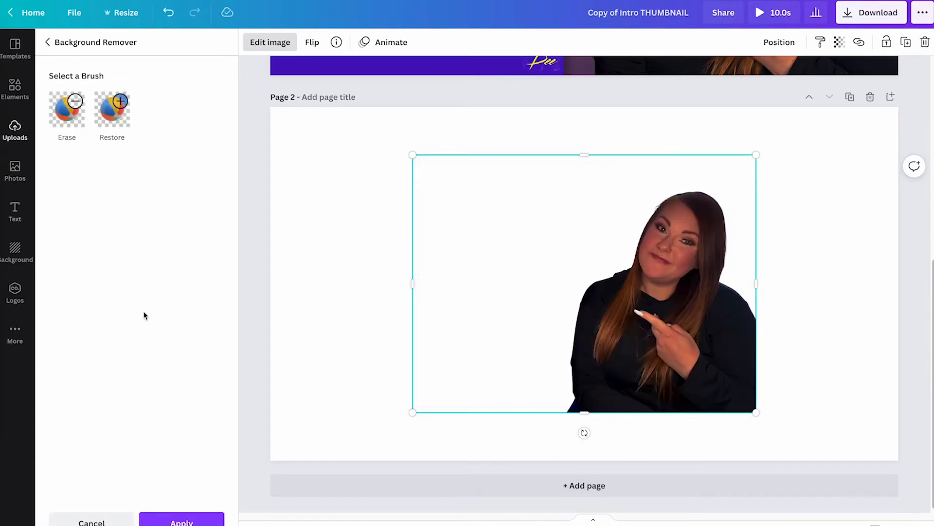
pyautogui.click(182, 519)
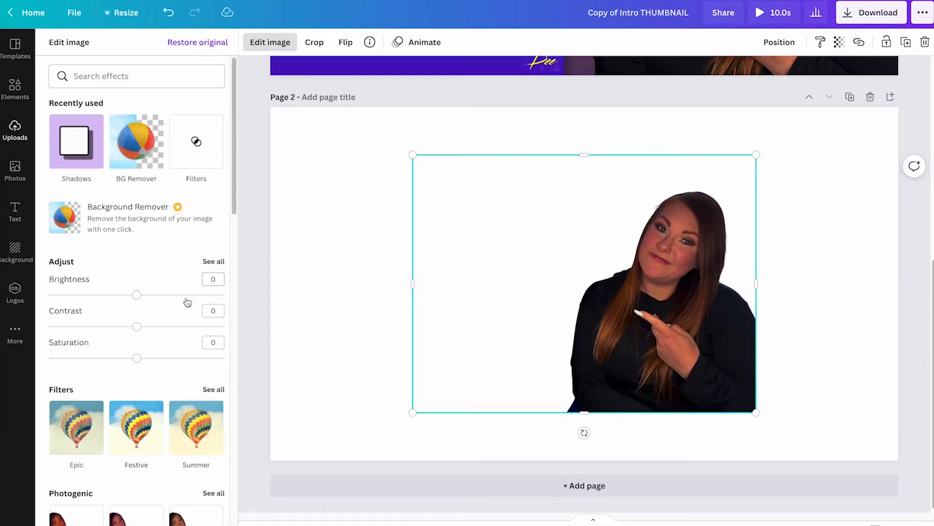
# Add a Glow shadow to the cutout with size 23, transparency 100 and blur 20.
pyautogui.click(76, 142)
pyautogui.click(133, 100)
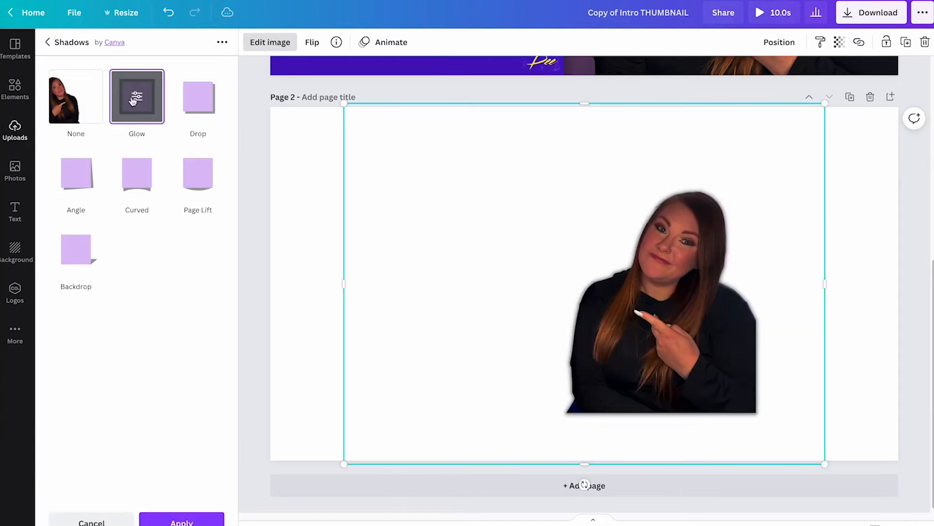
pyautogui.click(135, 99)
pyautogui.moveTo(66, 91); pyautogui.dragTo(151, 92)
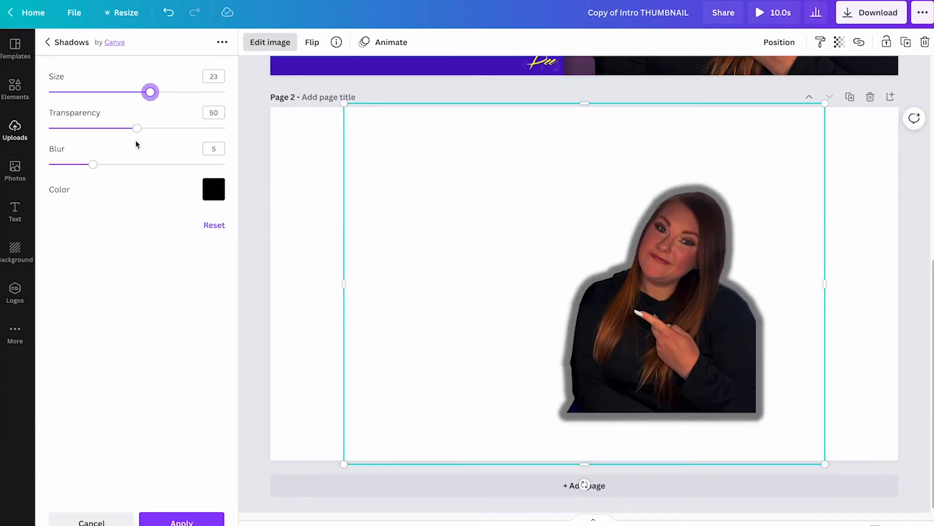
pyautogui.moveTo(136, 129); pyautogui.dragTo(259, 144)
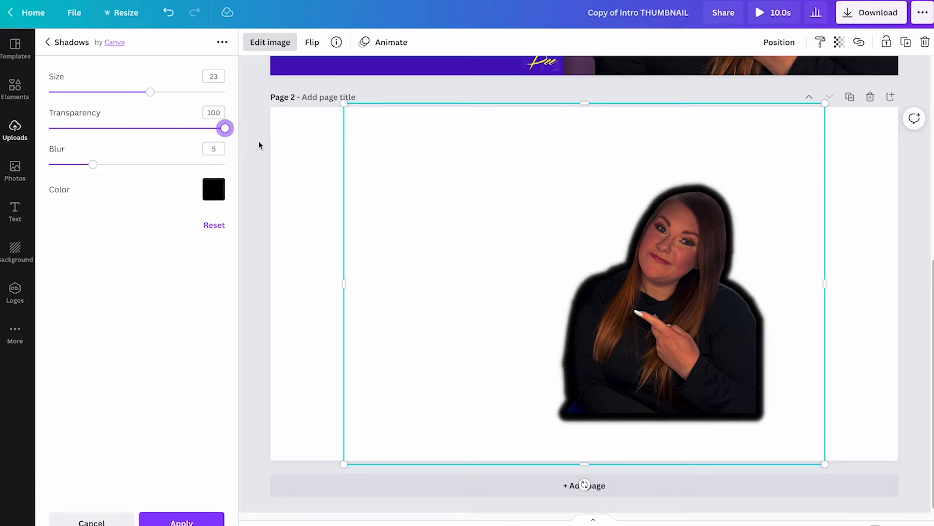
pyautogui.moveTo(92, 164); pyautogui.dragTo(255, 215)
# Color the glow dark purple from the NEW SDVS palette and reduce its size to 9.
pyautogui.click(214, 190)
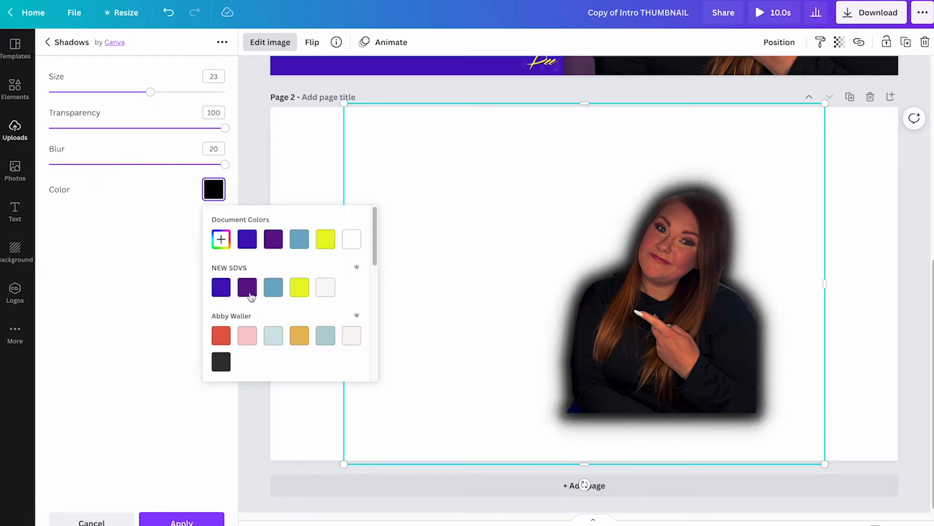
pyautogui.click(250, 293)
pyautogui.moveTo(151, 92); pyautogui.dragTo(89, 98)
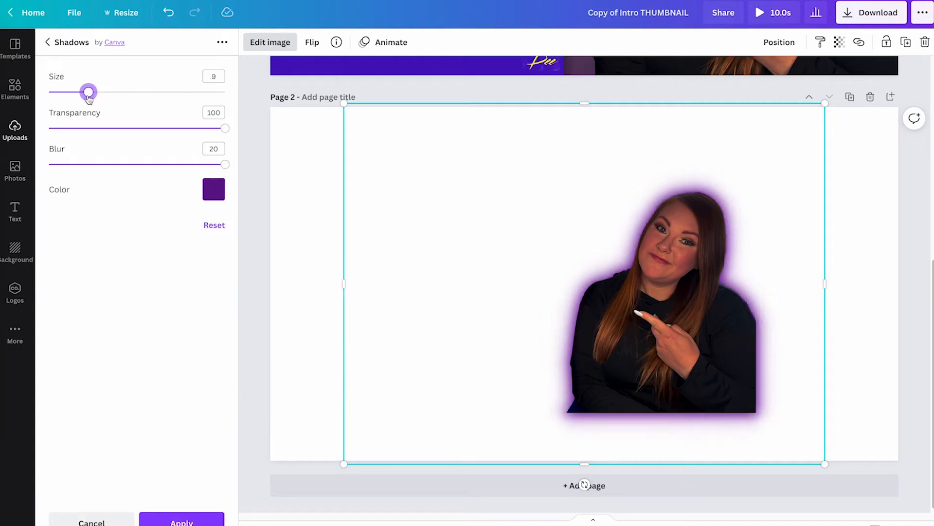
# Change the glow color to the blue-violet of the NEW SDVS palette and apply the shadow.
pyautogui.click(209, 190)
pyautogui.click(221, 287)
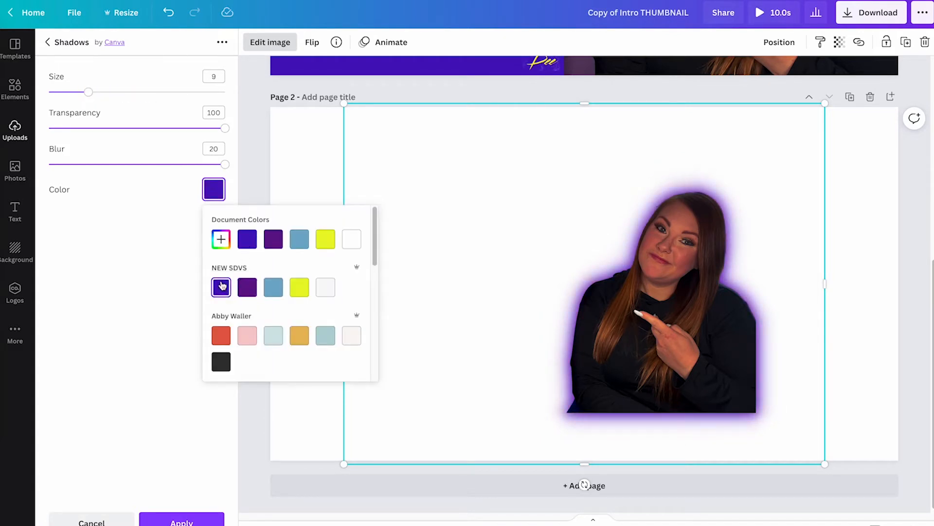
pyautogui.click(894, 179)
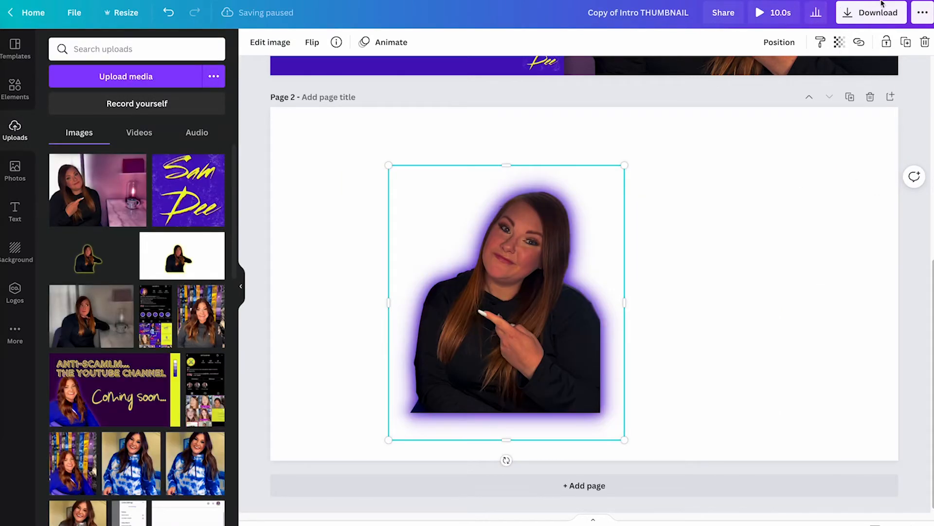
# Rename the design "Glow for thumbnail" and download only page 2 as a PNG with a transparent background.
pyautogui.click(679, 16)
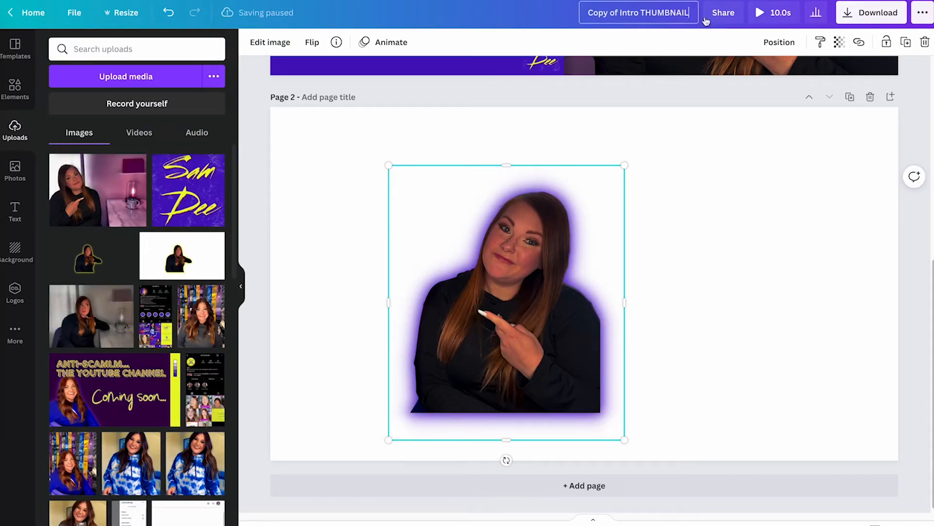
pyautogui.click(860, 18)
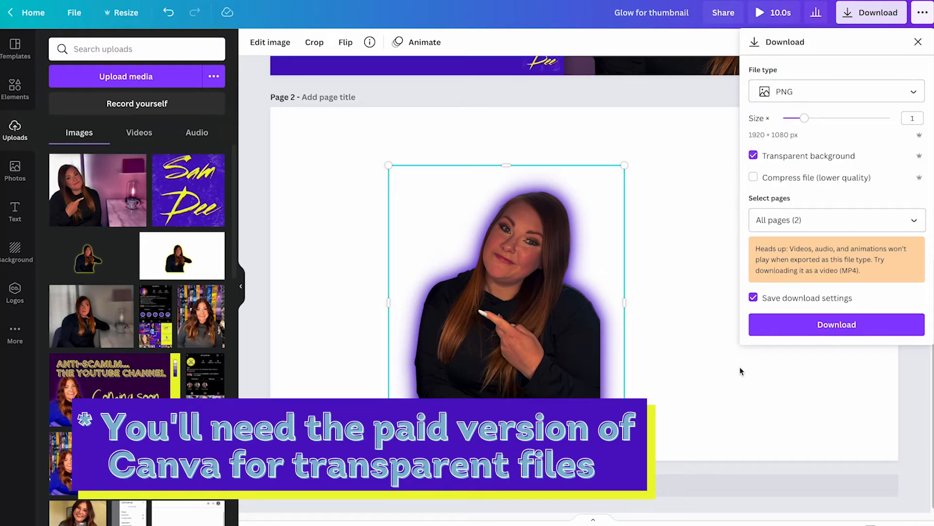
pyautogui.click(859, 212)
pyautogui.click(912, 252)
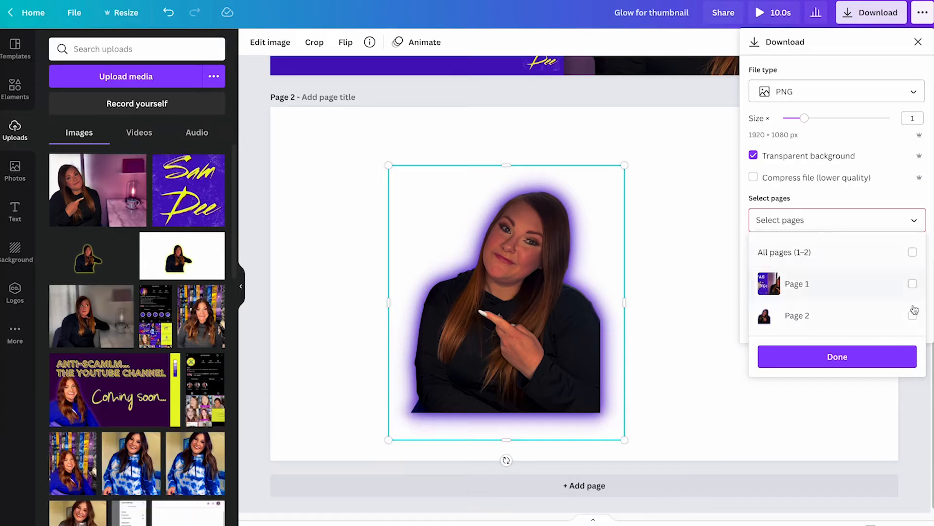
pyautogui.click(912, 315)
pyautogui.click(874, 360)
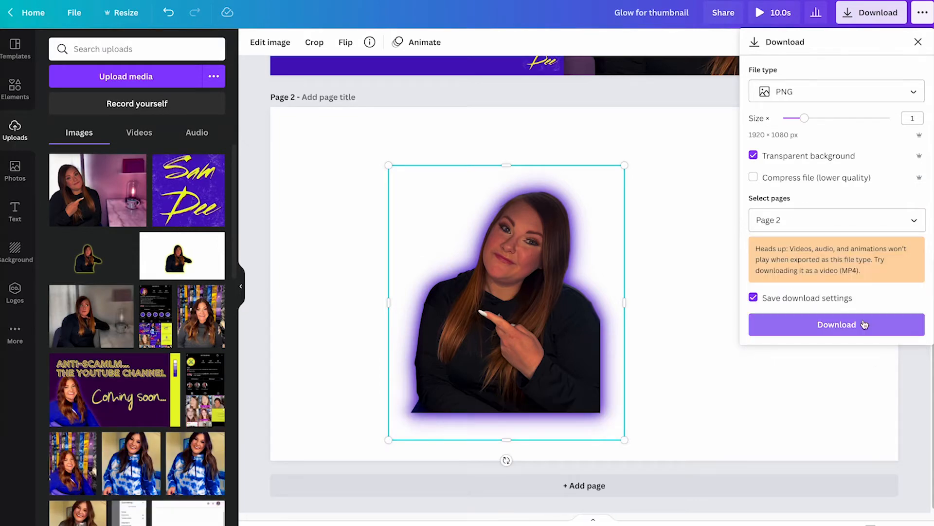
pyautogui.click(865, 324)
# Upload the downloaded glow PNG to the design's image uploads.
pyautogui.moveTo(63, 522); pyautogui.dragTo(144, 254)
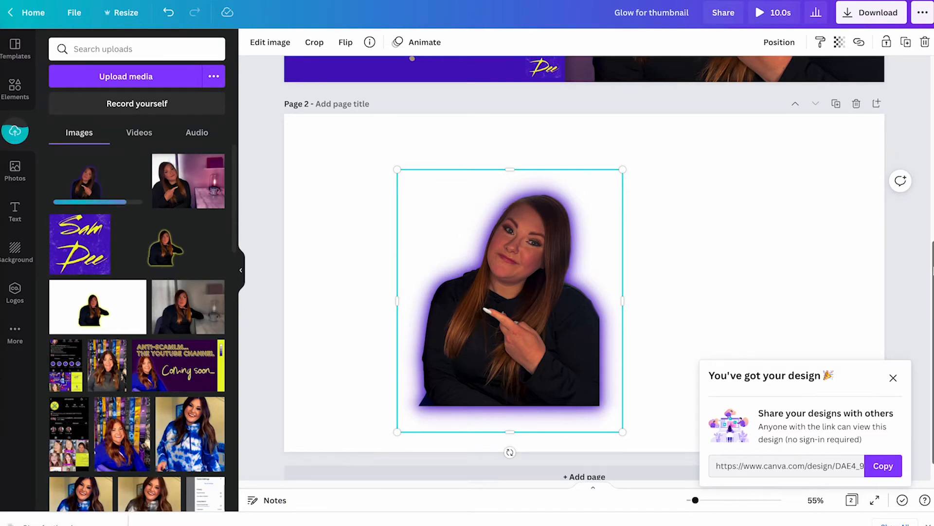
pyautogui.scroll(7, 584, 268)
pyautogui.scroll(-1, 584, 244)
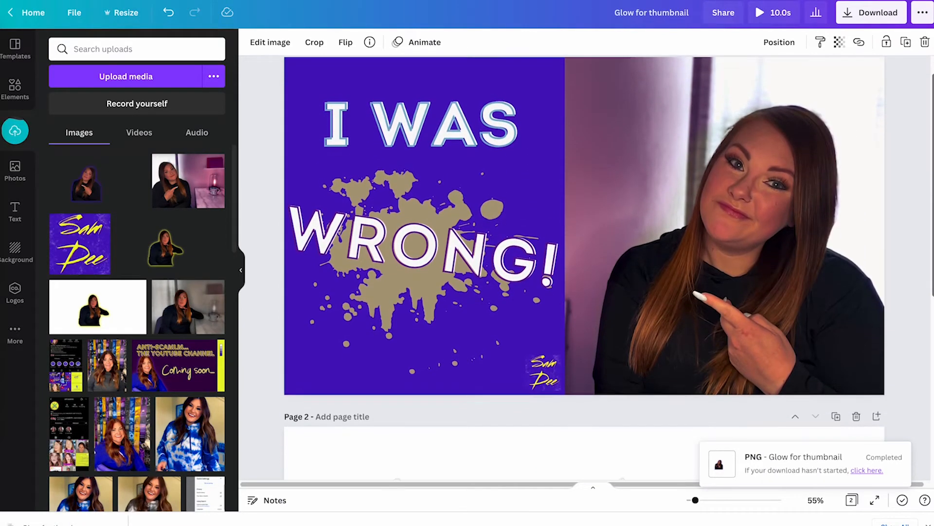
# Place the uploaded glow cutout on page 1, scaled and aligned exactly over the woman in the photo.
pyautogui.press('Escape')
pyautogui.click(86, 181)
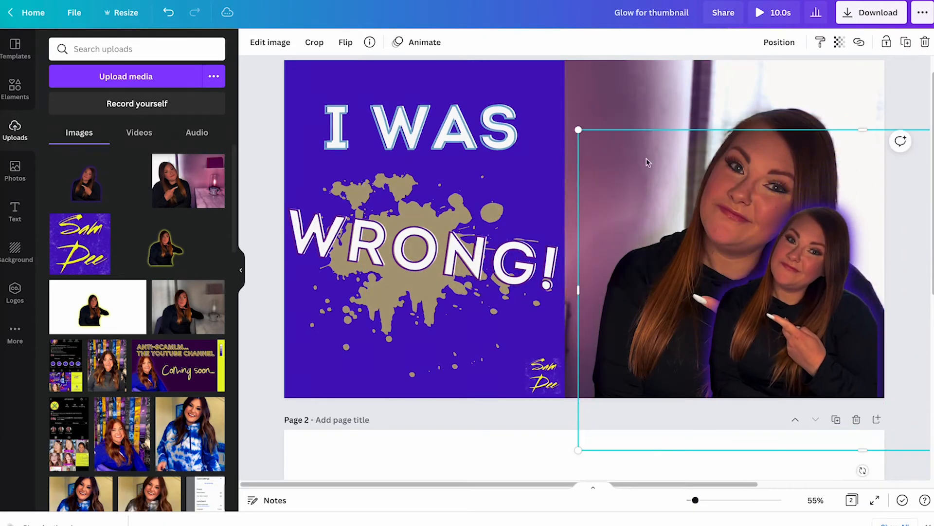
pyautogui.moveTo(580, 131); pyautogui.dragTo(794, 218)
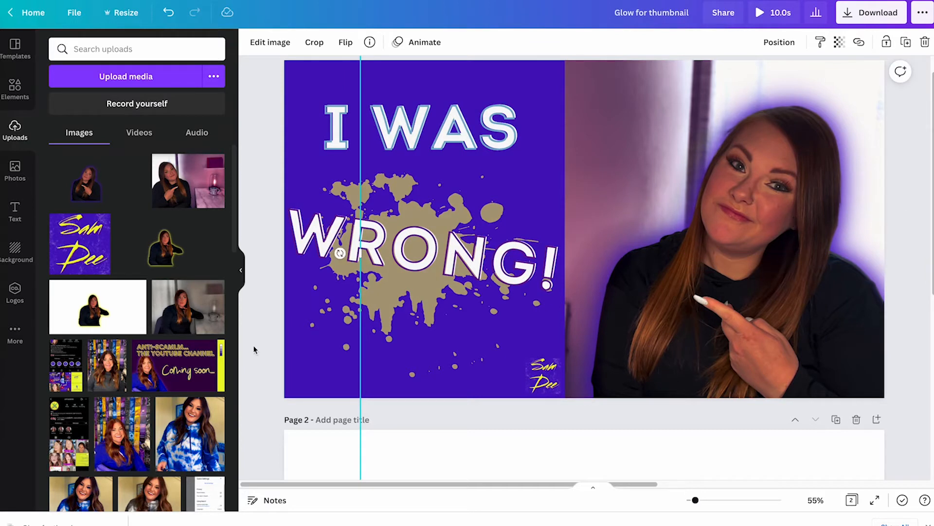
# Recolor the text panel beside the portrait to the yellow of the NEW SDVS palette.
pyautogui.click(294, 100)
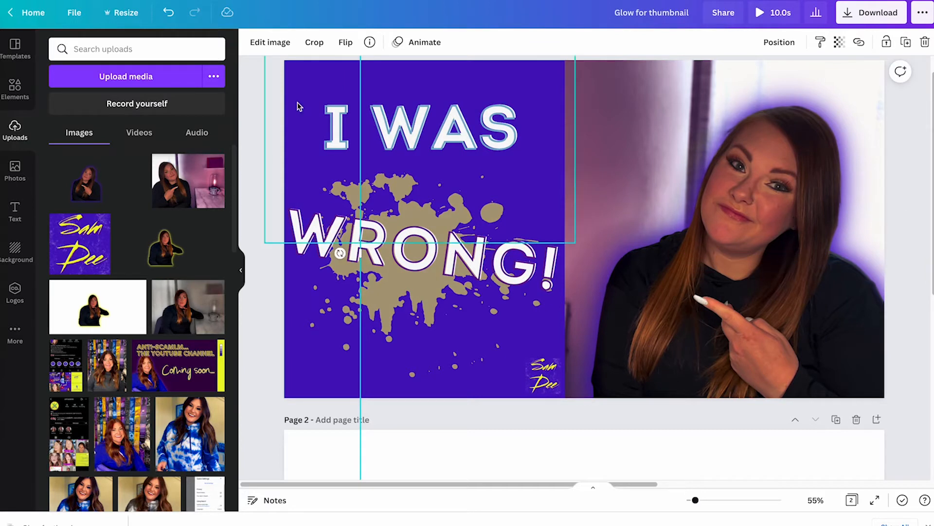
pyautogui.click(287, 374)
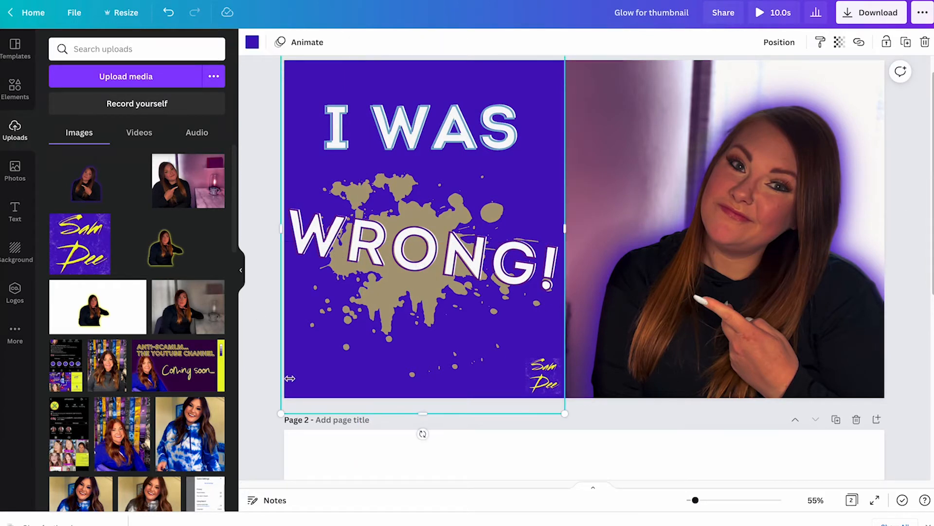
pyautogui.scroll(1, 605, 261)
pyautogui.press('Escape')
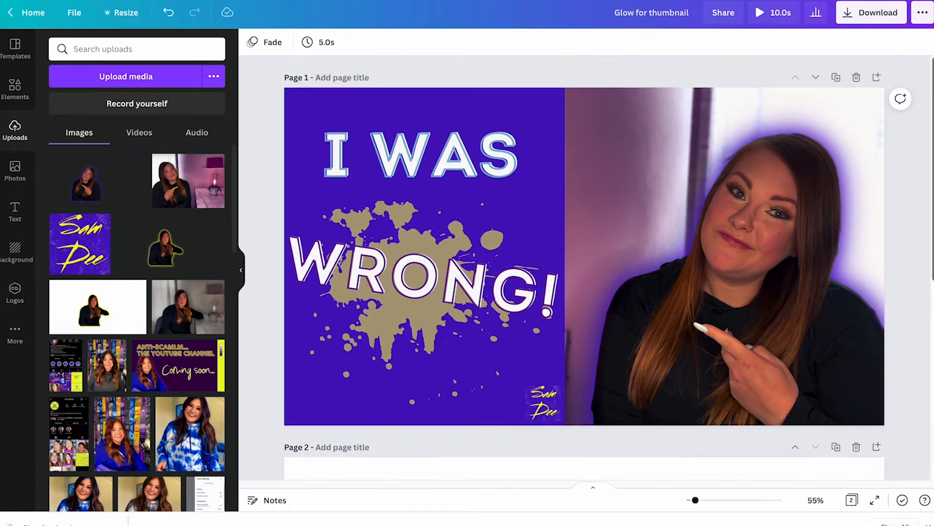
pyautogui.click(297, 112)
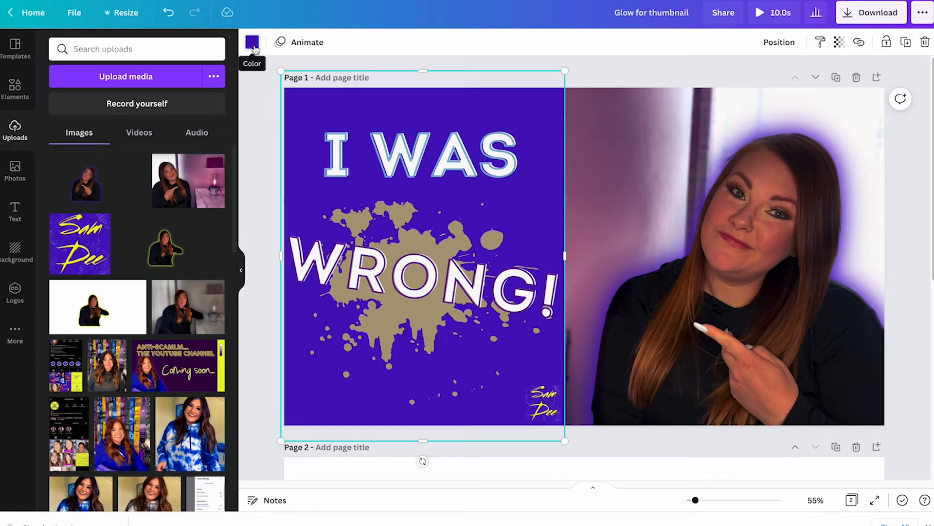
pyautogui.click(253, 46)
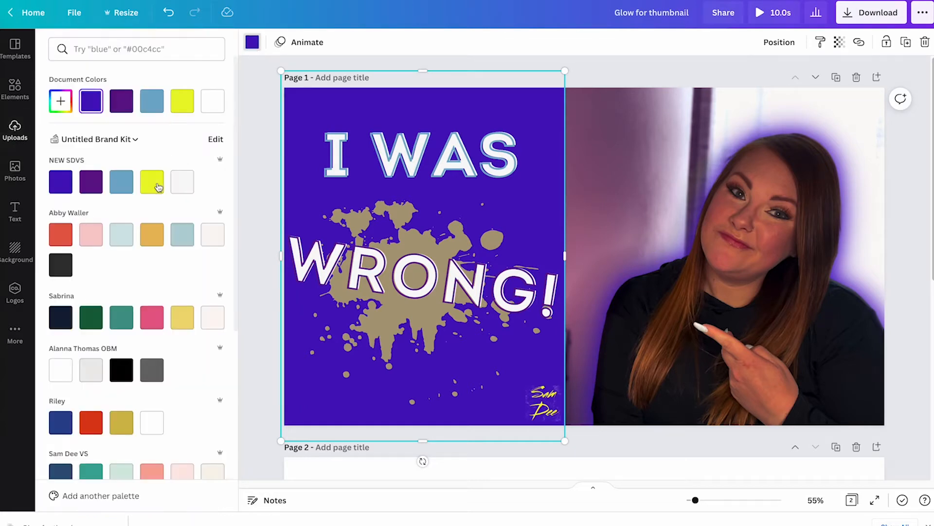
pyautogui.click(157, 186)
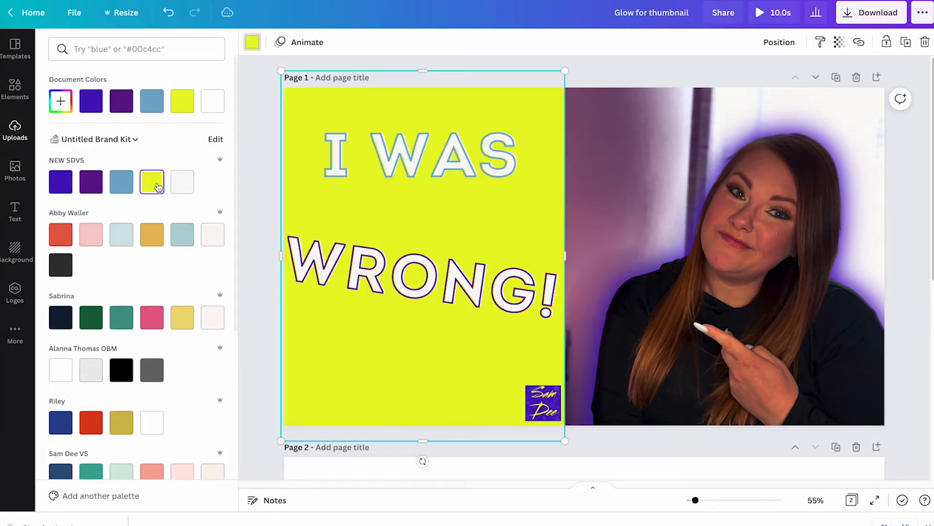
# Replace the "I WAS" heading with the start of a new title, "CA", and delete the "WRONG!" text.
pyautogui.doubleClick(365, 216)
pyautogui.write('C')
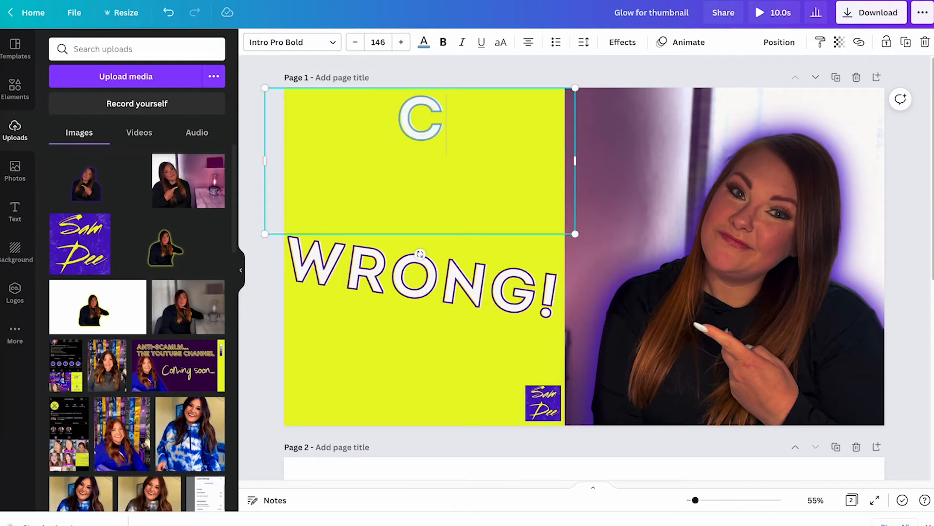
pyautogui.press('BackSpace')
pyautogui.write('Canva')
pyautogui.press('BackSpace')
pyautogui.press('BackSpace')
pyautogui.press('BackSpace')
pyautogui.press('BackSpace')
pyautogui.write('A')
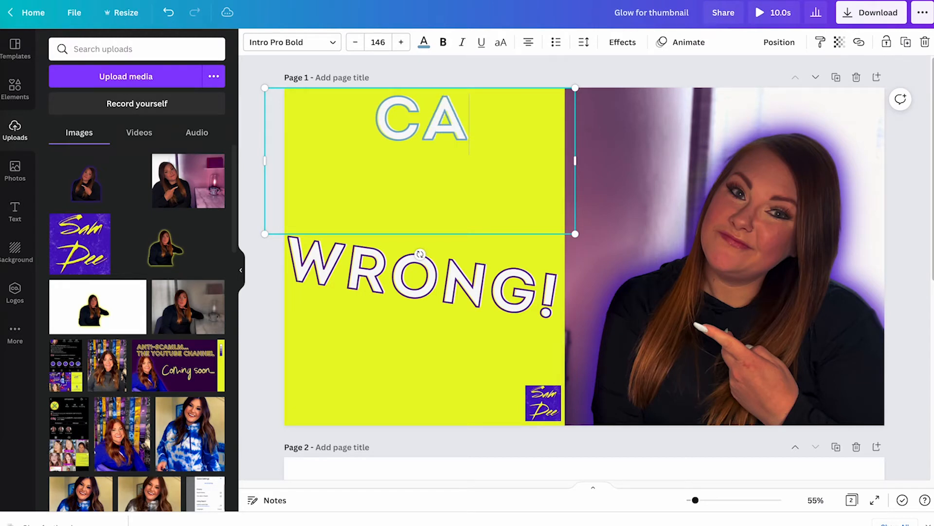
pyautogui.click(359, 271)
pyautogui.press('Delete')
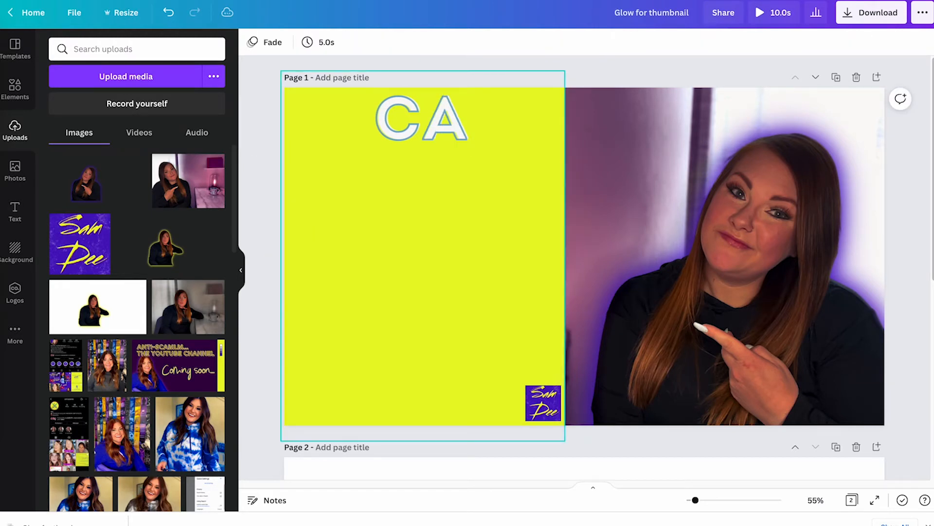
# Complete the title text so it reads CANVA THUMBNAIL TUTORIAL, one word per line.
pyautogui.click(404, 97)
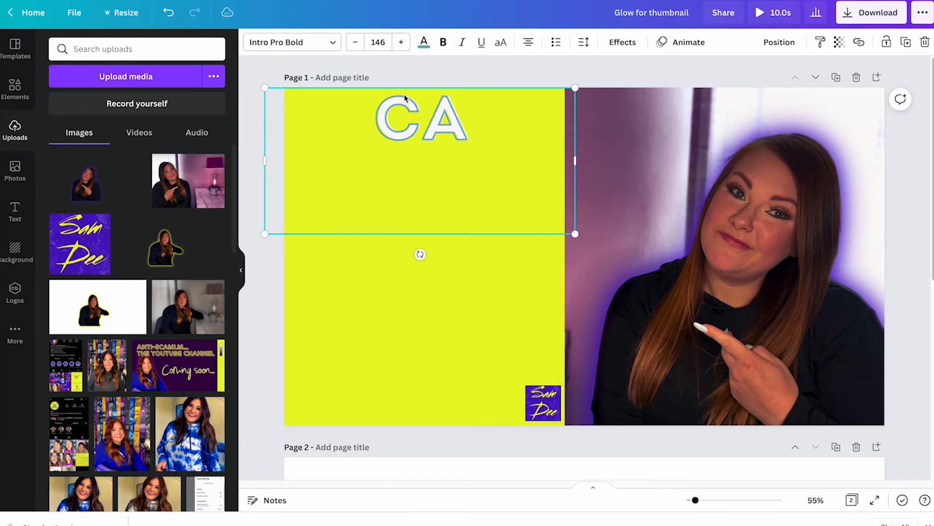
pyautogui.click(307, 48)
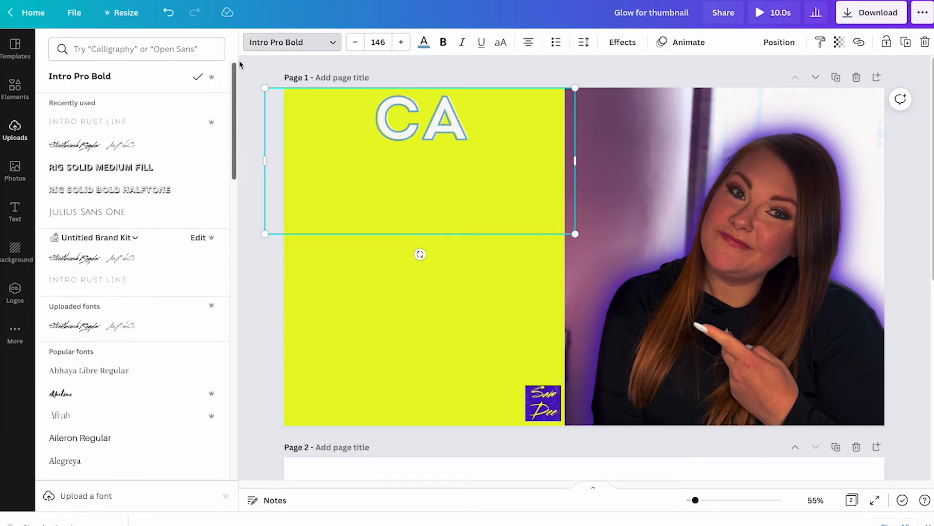
pyautogui.press('Escape')
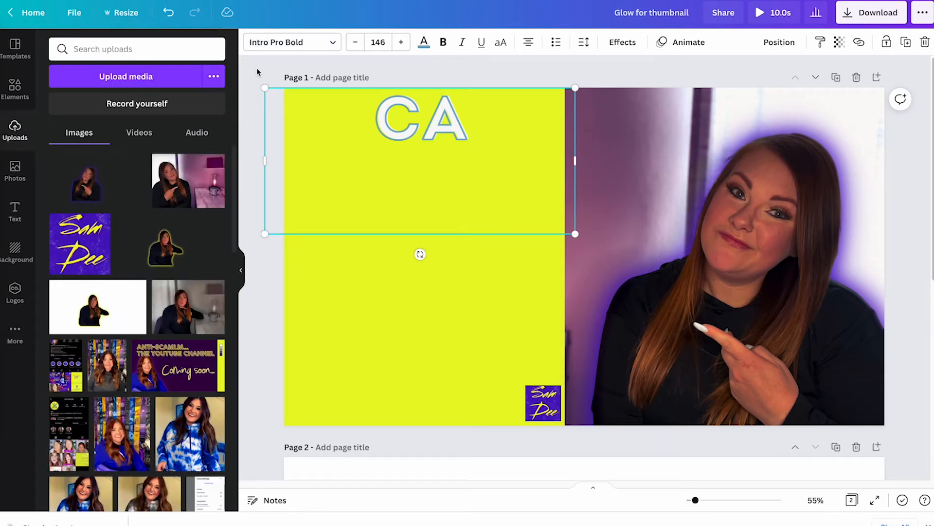
pyautogui.write('NVA')
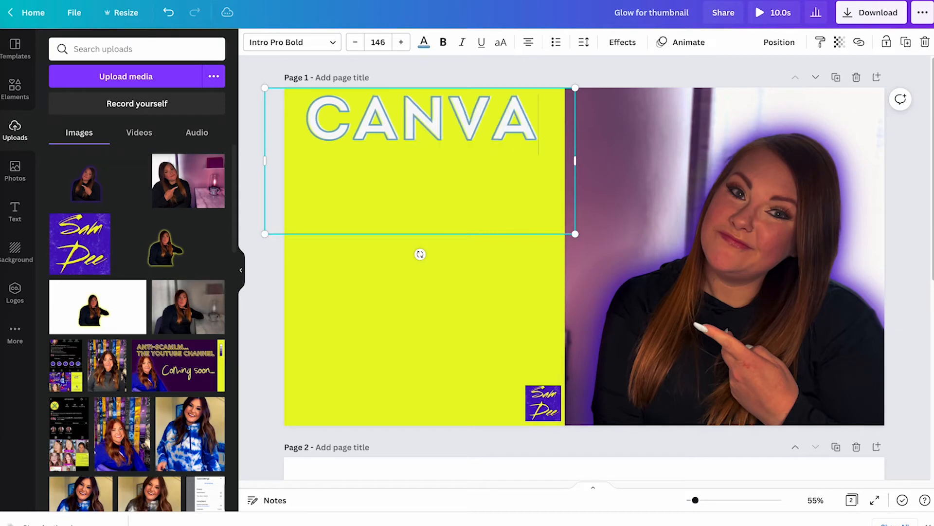
pyautogui.press('Return')
pyautogui.write('THUMBNAO')
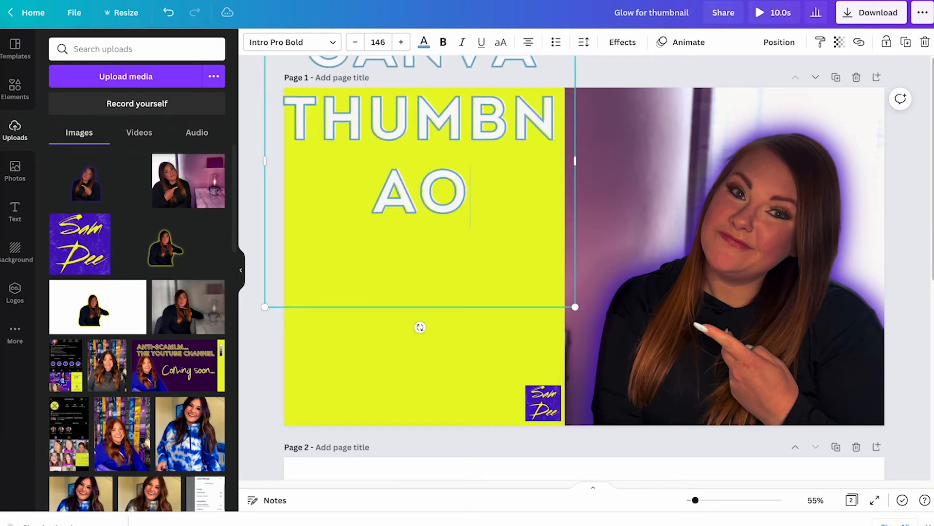
pyautogui.press('BackSpace')
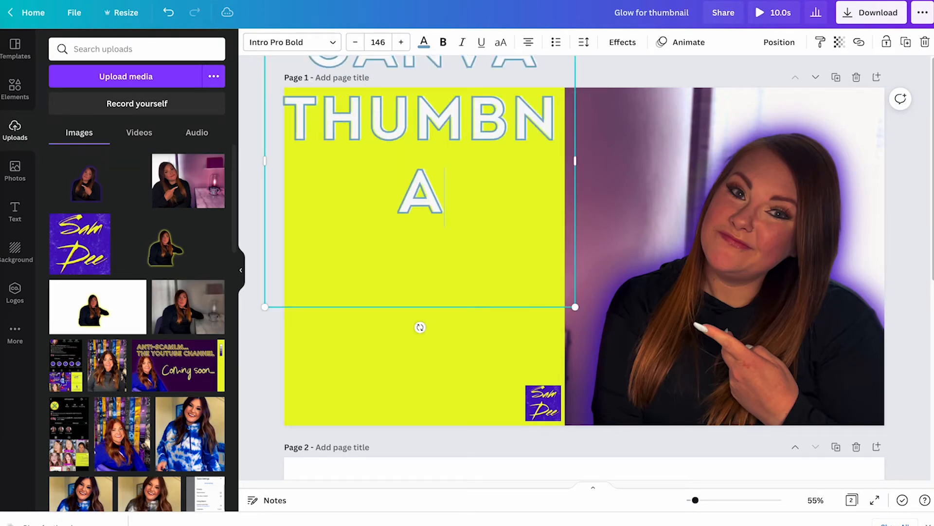
pyautogui.write('IL')
pyautogui.press('Return')
pyautogui.write('TI')
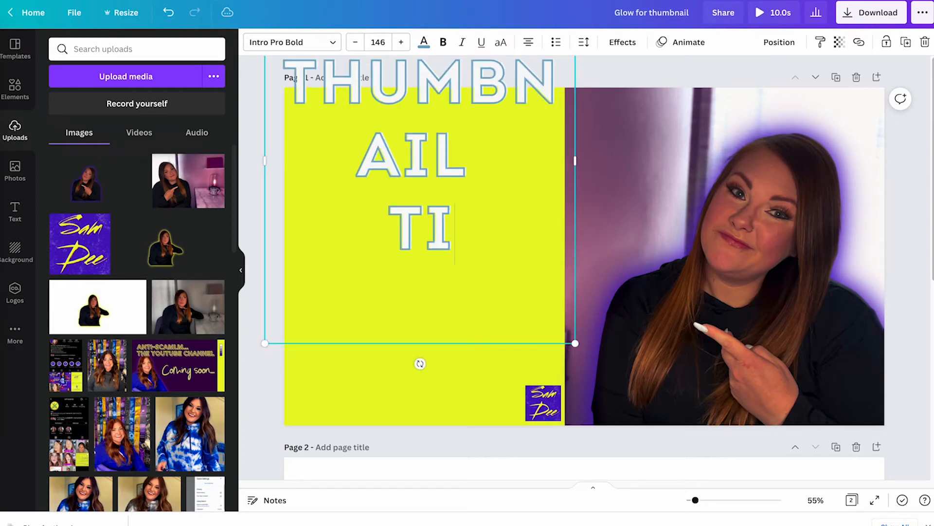
pyautogui.press('BackSpace')
pyautogui.write('UTORIAL')
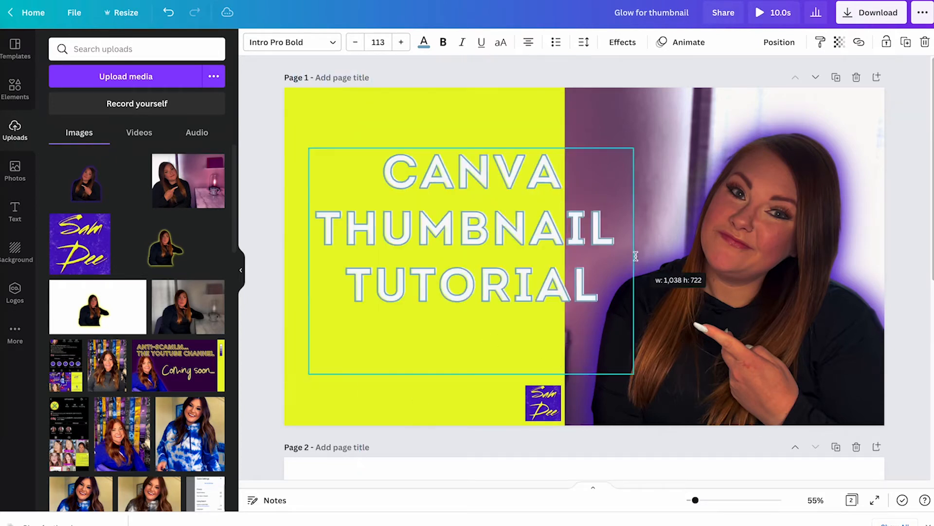
# Resize the title to font size 113, place it on the upper part of the yellow panel, and tilt it so it rises toward the woman.
pyautogui.moveTo(632, 263); pyautogui.dragTo(626, 261)
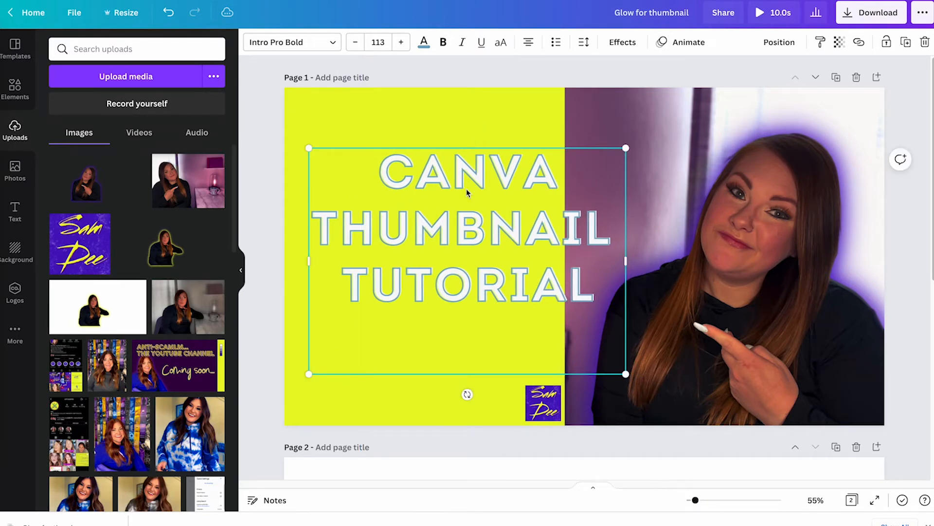
pyautogui.moveTo(463, 188); pyautogui.dragTo(427, 132)
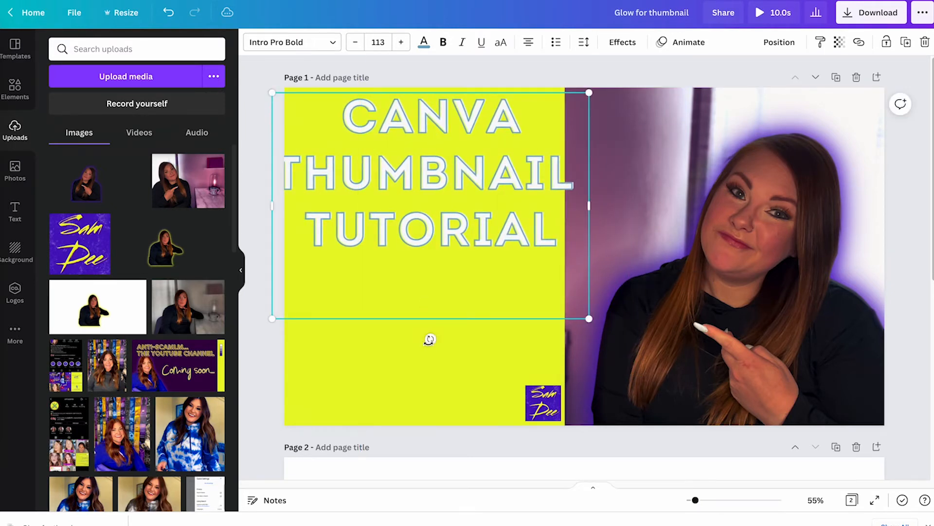
pyautogui.moveTo(430, 339); pyautogui.dragTo(480, 351)
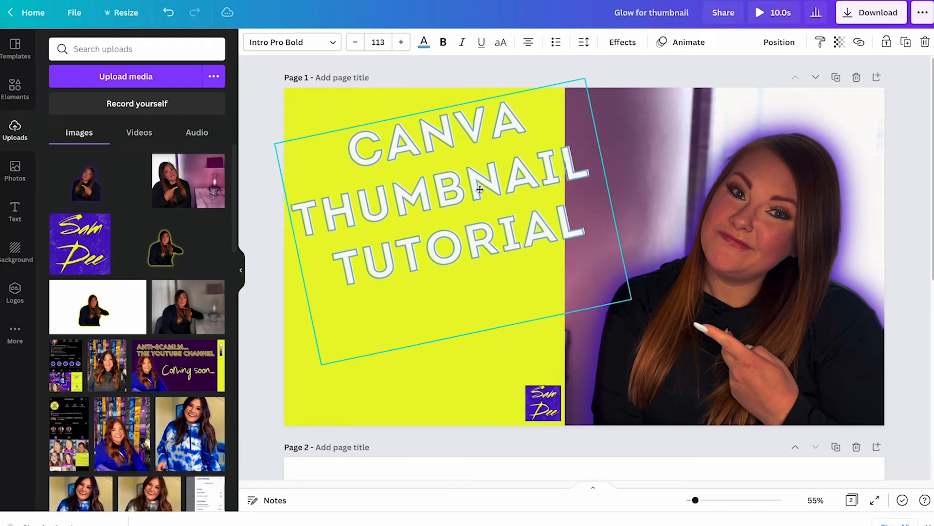
pyautogui.moveTo(479, 189); pyautogui.dragTo(476, 211)
# Try widening the yellow panel behind the title, and try removing the panel altogether.
pyautogui.click(477, 212)
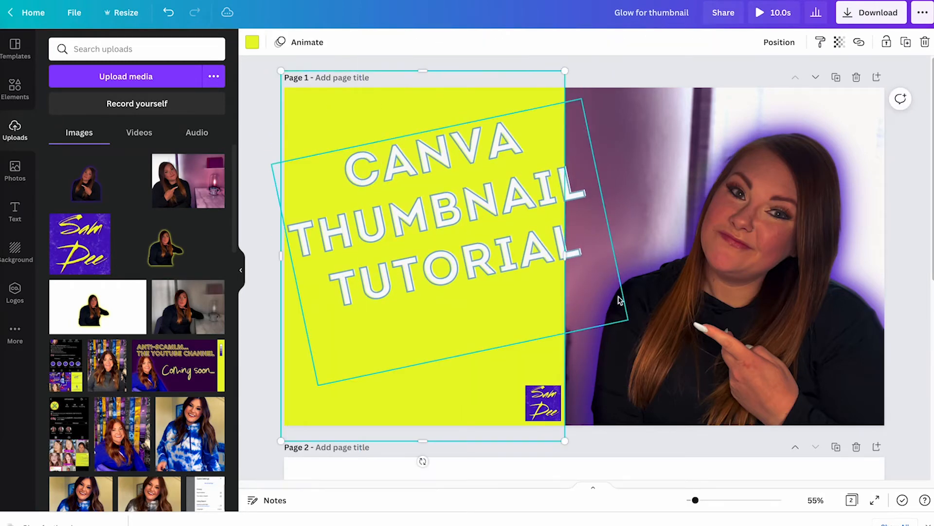
pyautogui.moveTo(565, 256); pyautogui.dragTo(589, 255)
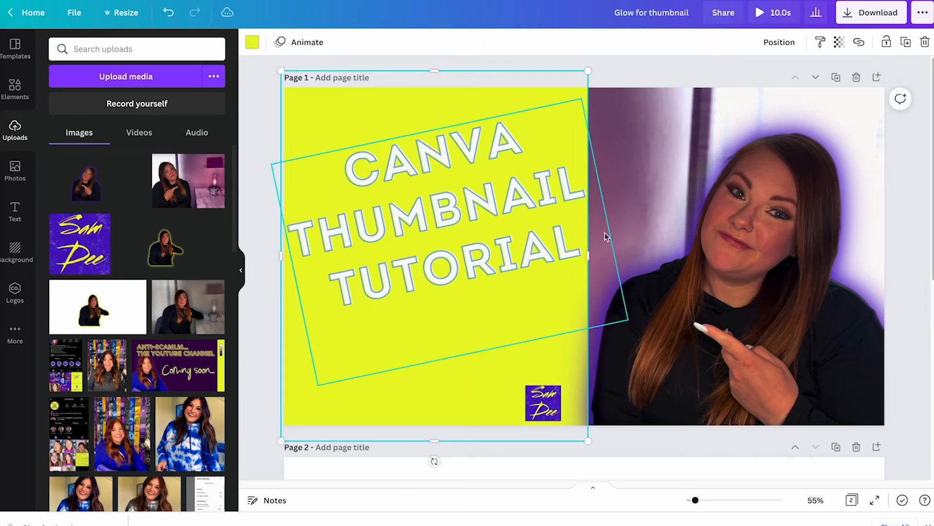
pyautogui.press('Delete')
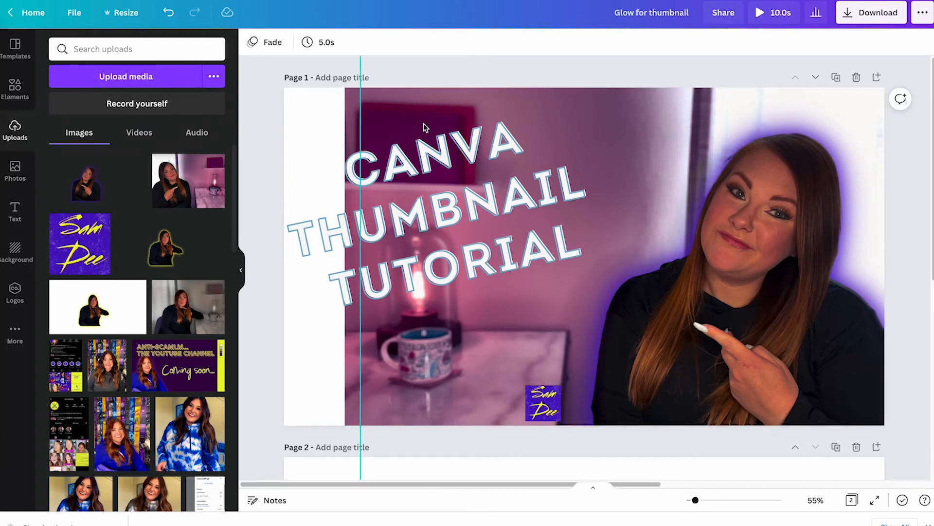
pyautogui.hotkey('ctrl', 'z')
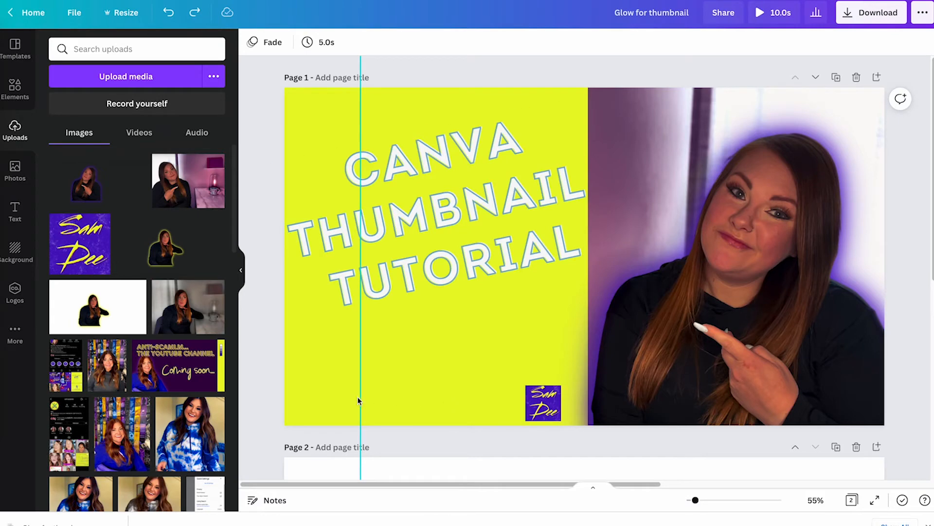
# Narrow the yellow panel to a slim strip along the page edge and move the title over the photo background.
pyautogui.click(358, 400)
pyautogui.moveTo(588, 255); pyautogui.dragTo(484, 225)
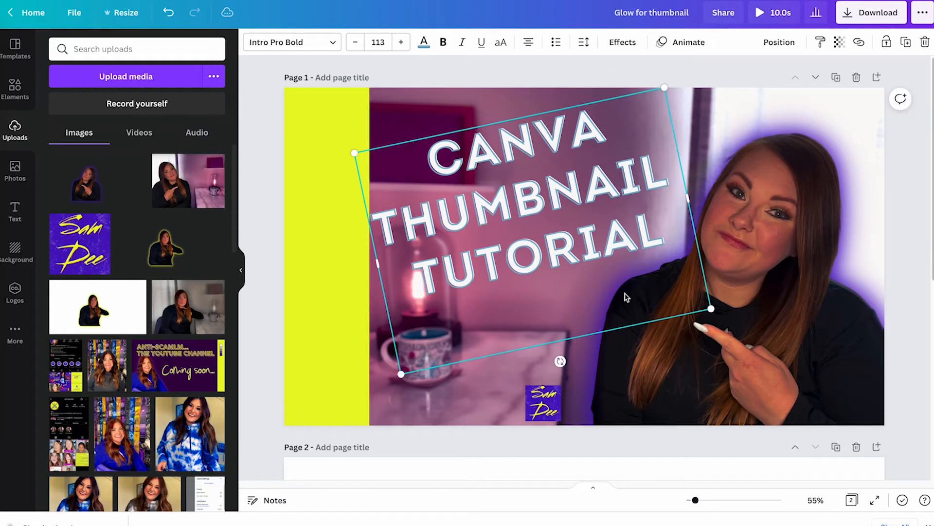
# Change the title's text color to the blue-violet of the NEW SDVS palette.
pyautogui.click(424, 42)
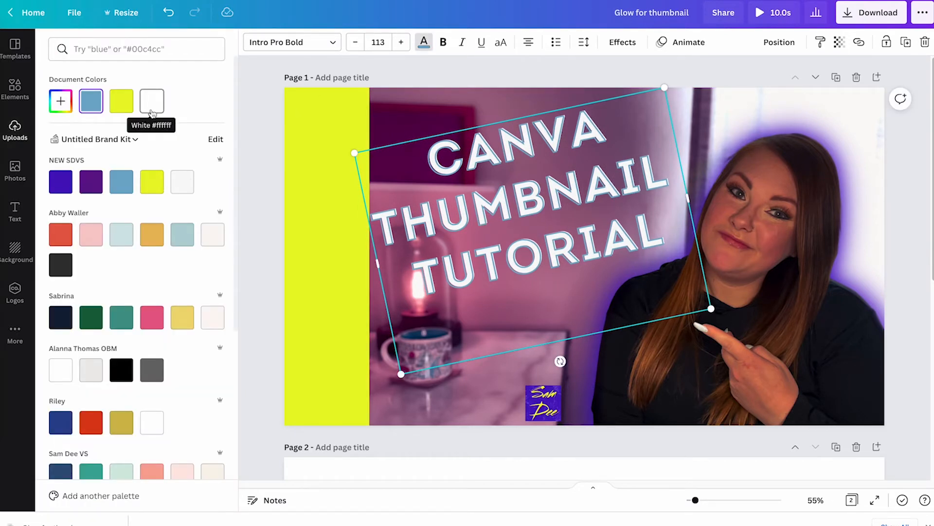
pyautogui.click(121, 182)
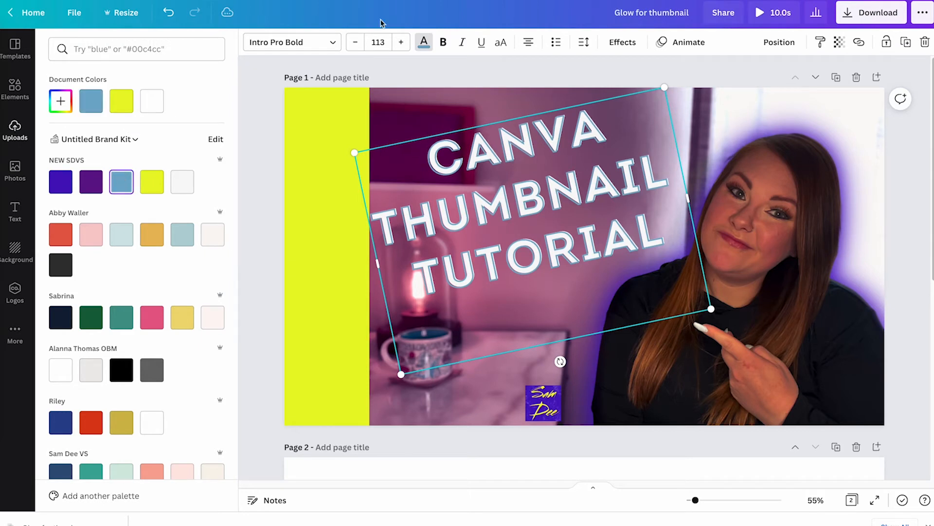
pyautogui.click(152, 182)
pyautogui.click(60, 181)
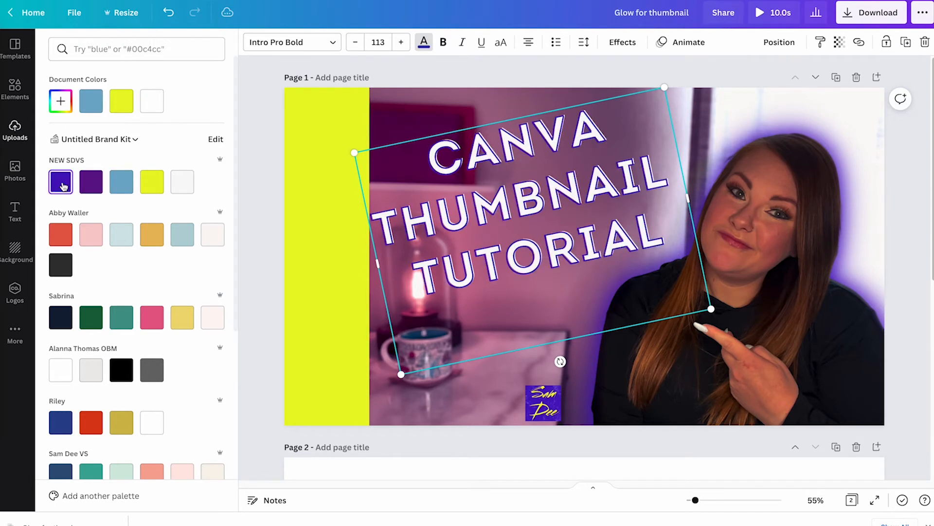
# Nudge the title slightly toward the woman and set its Splice effect to thickness 36 and offset 23.
pyautogui.click(622, 42)
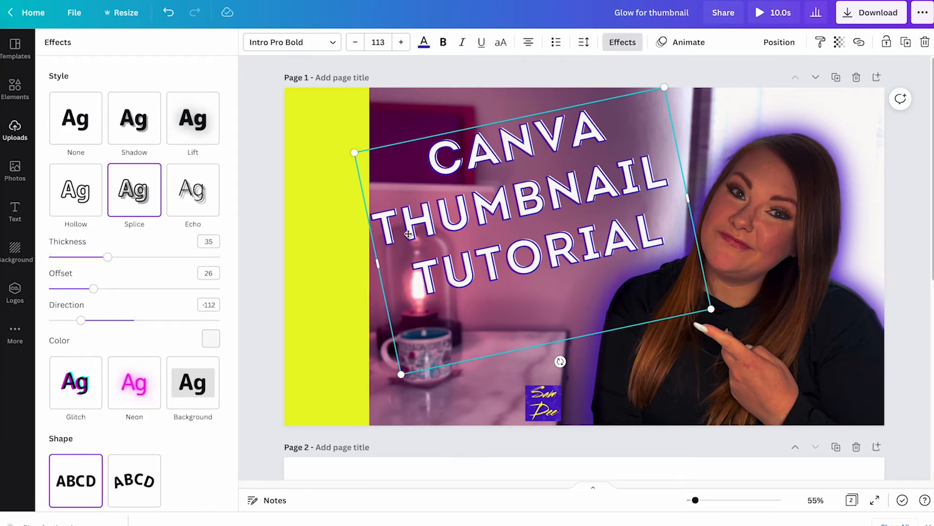
pyautogui.hotkey('shift', 'Right')
pyautogui.hotkey('shift', 'Right')
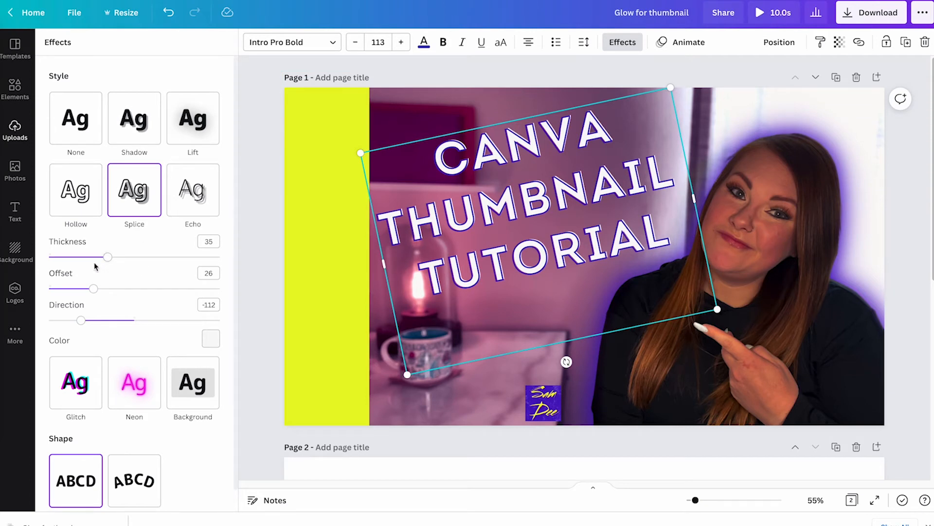
pyautogui.moveTo(108, 257); pyautogui.dragTo(68, 288)
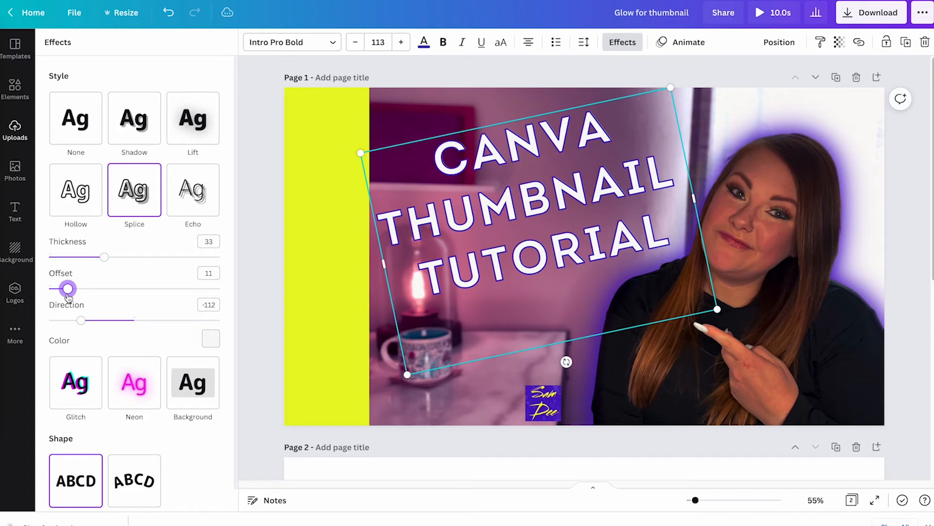
pyautogui.moveTo(68, 288); pyautogui.dragTo(88, 289)
pyautogui.moveTo(104, 256)
pyautogui.mouseDown()
pyautogui.moveTo(86, 257)
pyautogui.moveTo(108, 256)
pyautogui.mouseUp()
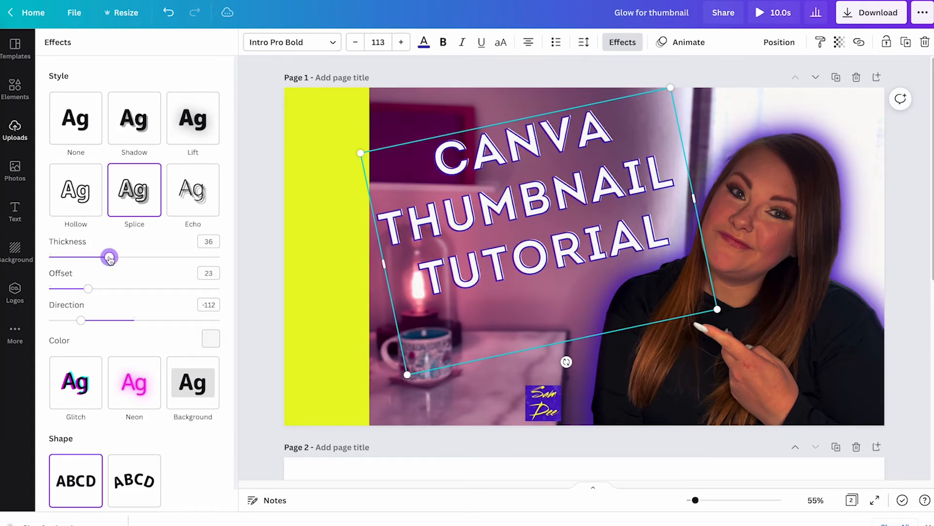
# Try the NEW SDVS palette's yellow, light blue, purple and blue-violet as the title's Splice effect color.
pyautogui.click(211, 338)
pyautogui.click(143, 223)
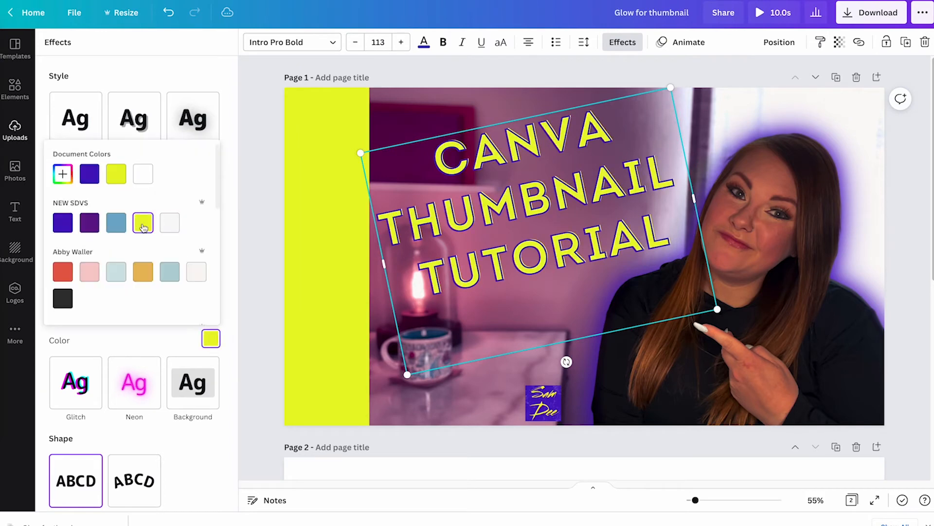
pyautogui.click(115, 223)
pyautogui.click(90, 223)
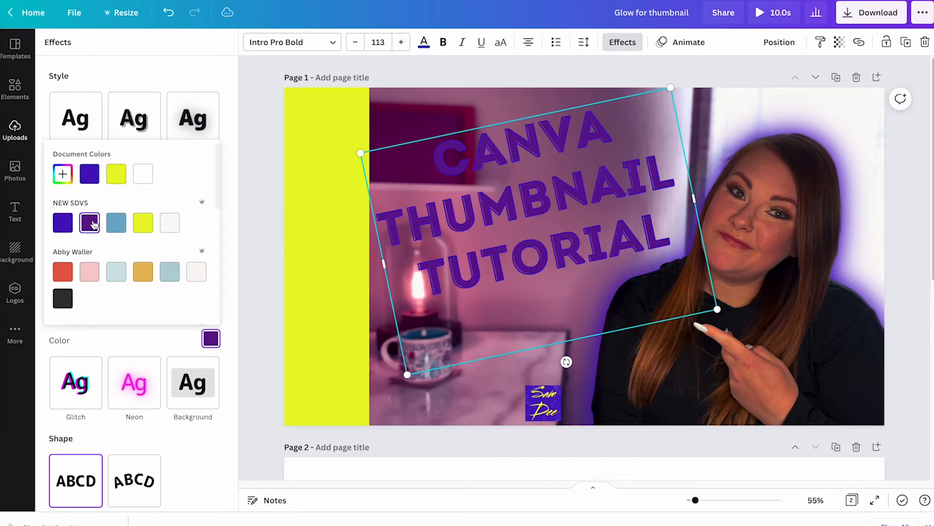
pyautogui.click(152, 225)
pyautogui.click(63, 223)
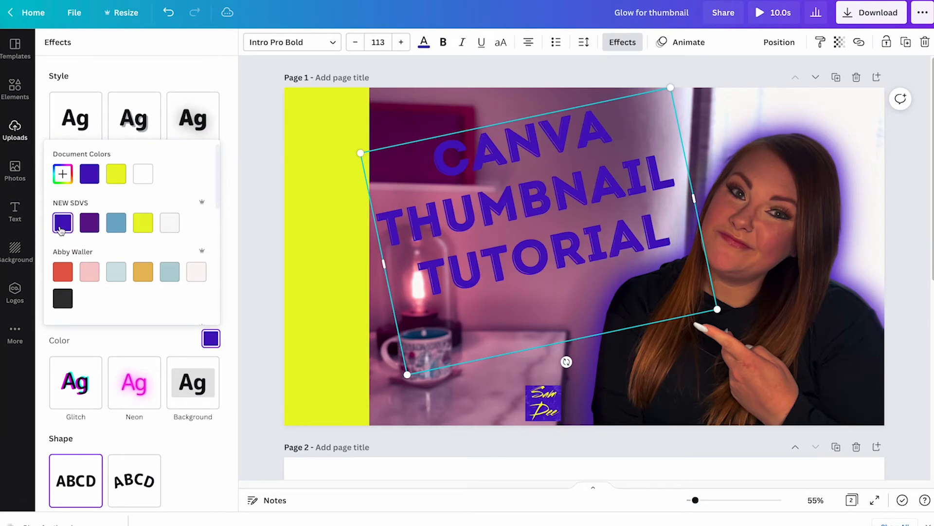
pyautogui.click(146, 327)
# Try the NEW SDVS palette's yellow and off-white as the title's text color.
pyautogui.click(424, 42)
pyautogui.click(152, 182)
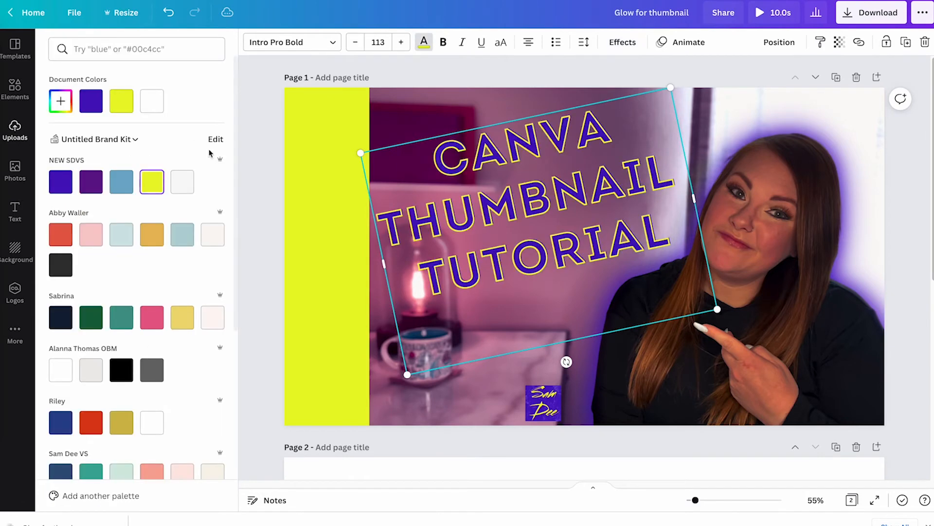
pyautogui.click(183, 187)
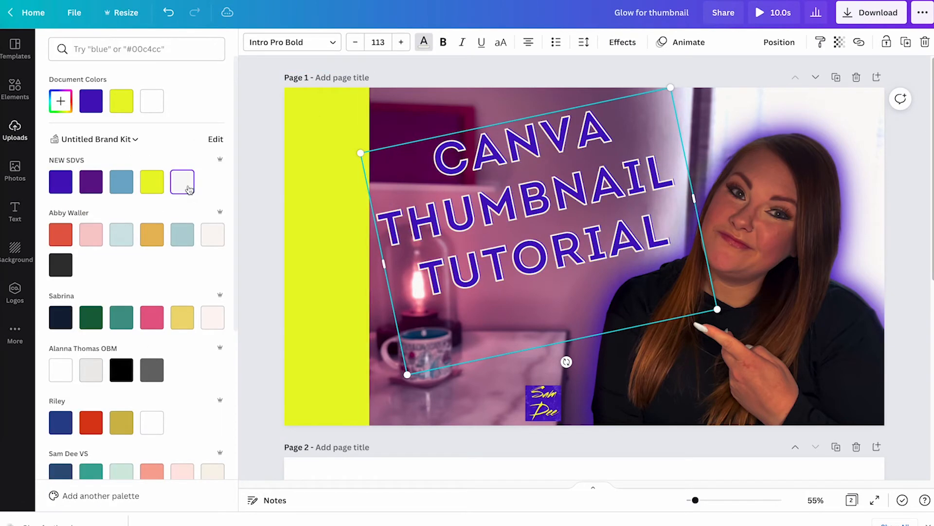
# Try an off-white Splice effect color on the title combined with the NEW SDVS palette's dark purple text color.
pyautogui.click(622, 42)
pyautogui.click(211, 338)
pyautogui.click(169, 221)
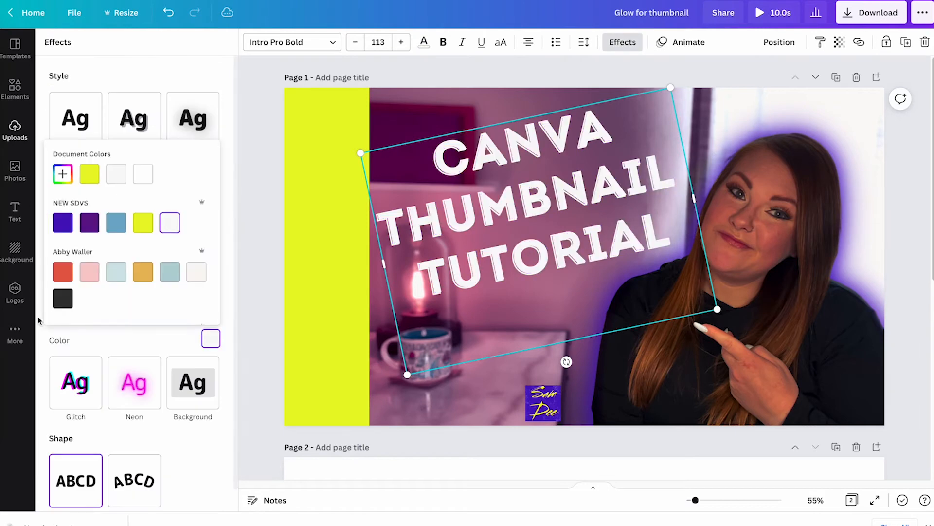
pyautogui.click(88, 187)
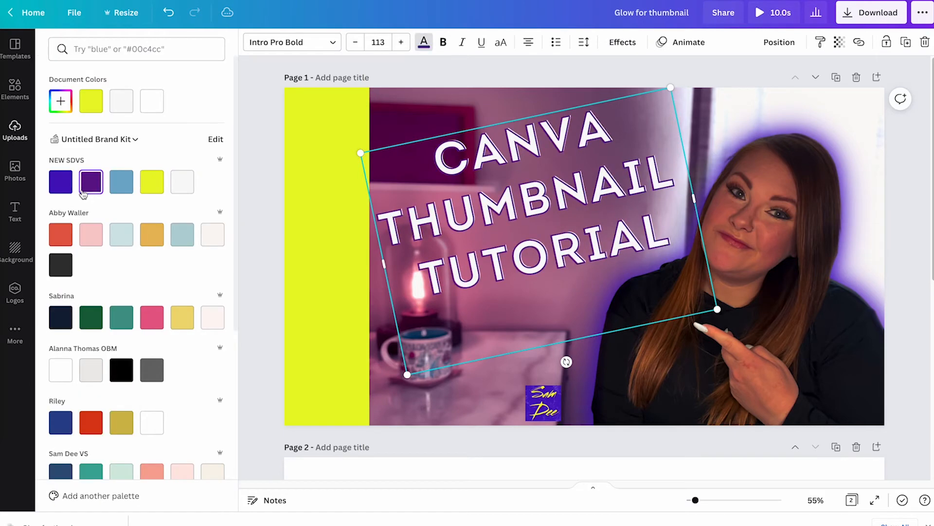
# Fade the room photo behind the woman by setting its transparency to 60.
pyautogui.click(360, 244)
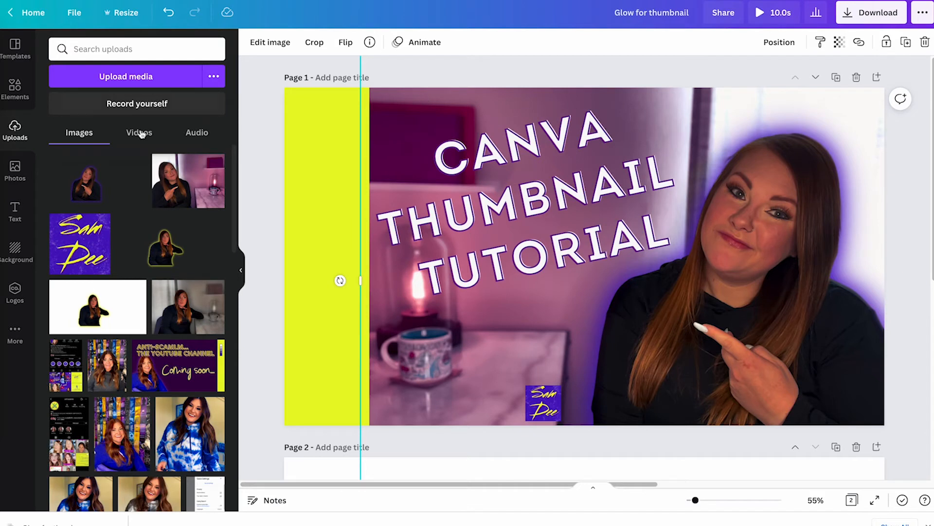
pyautogui.click(840, 44)
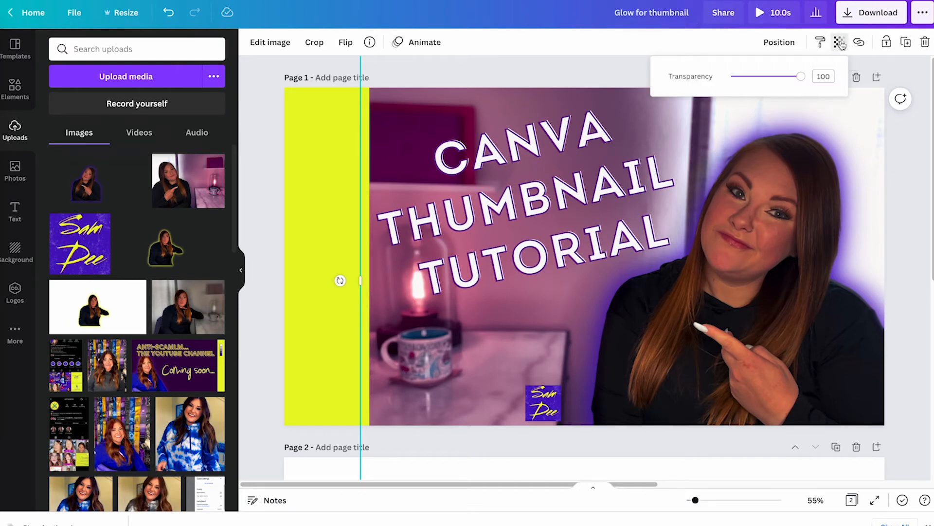
pyautogui.click(755, 259)
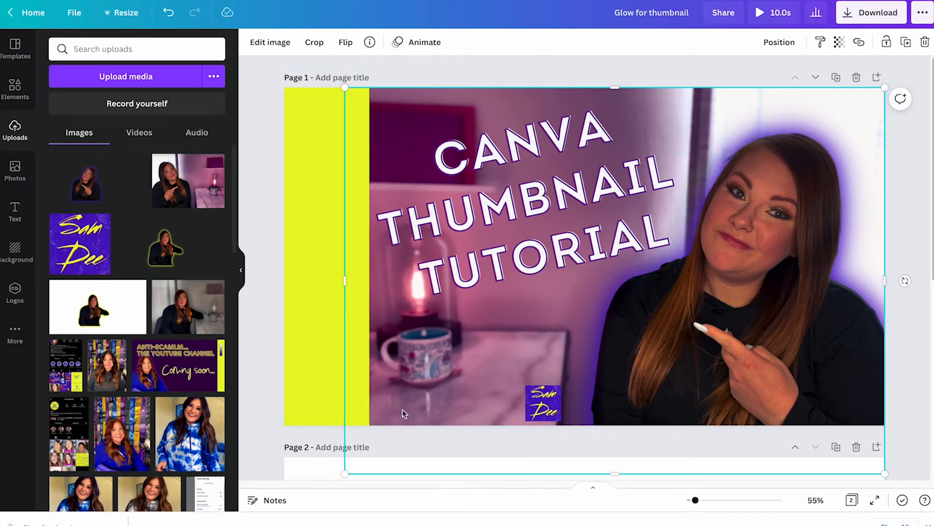
pyautogui.click(839, 43)
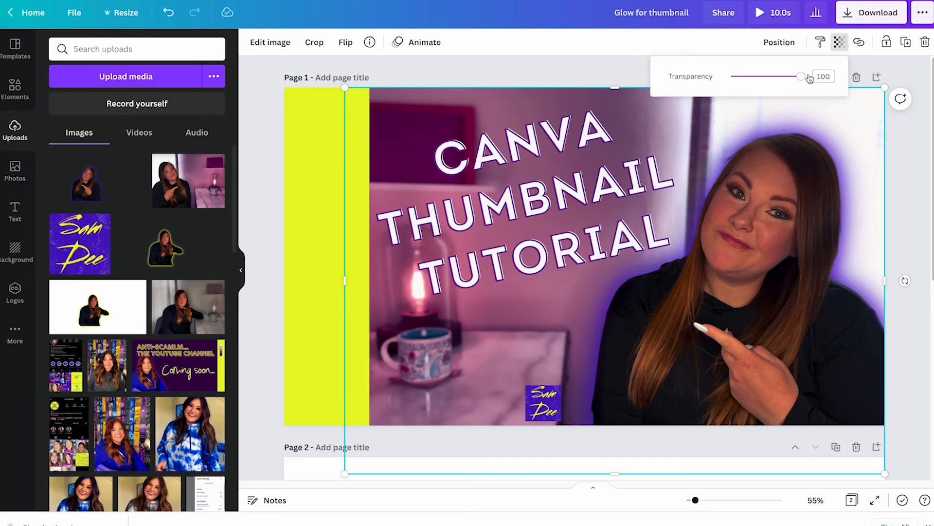
pyautogui.moveTo(809, 78); pyautogui.dragTo(774, 85)
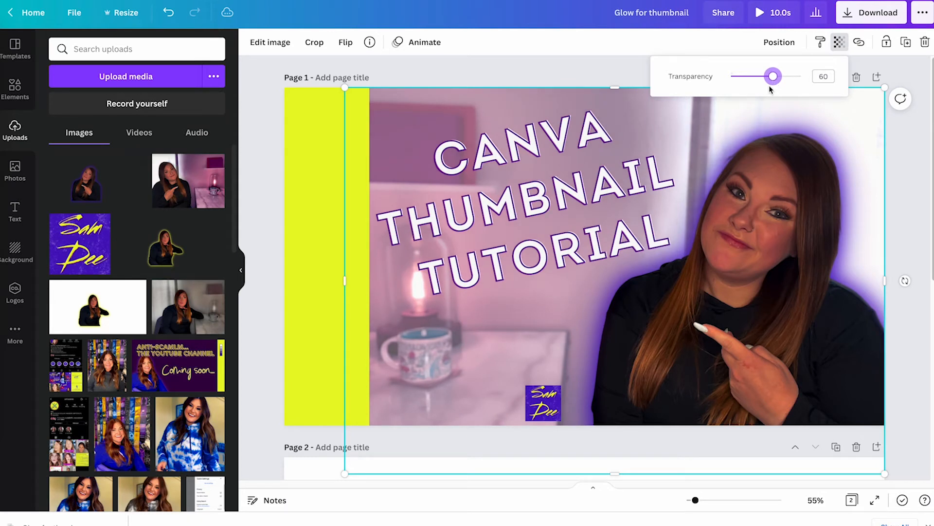
# Set the title's Splice effect color to the NEW SDVS blue-violet and its text color to the palette's yellow.
pyautogui.click(556, 215)
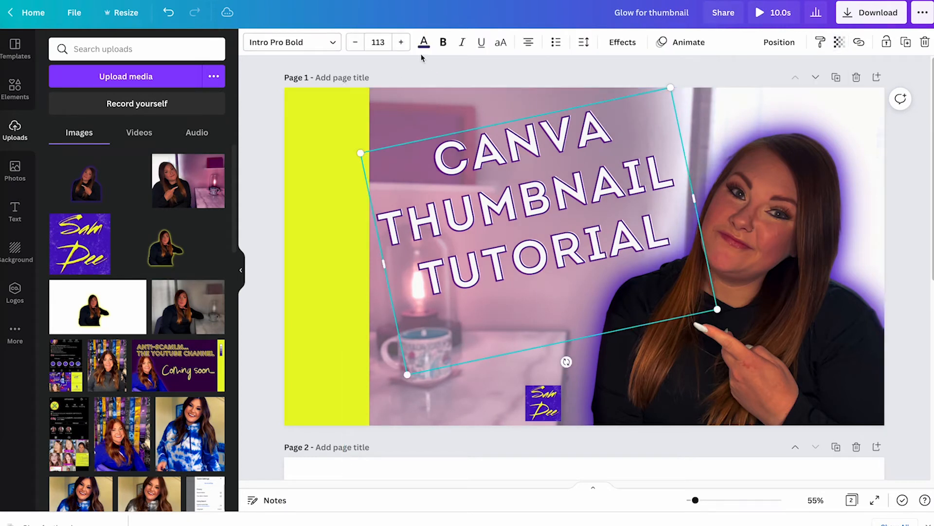
pyautogui.click(622, 42)
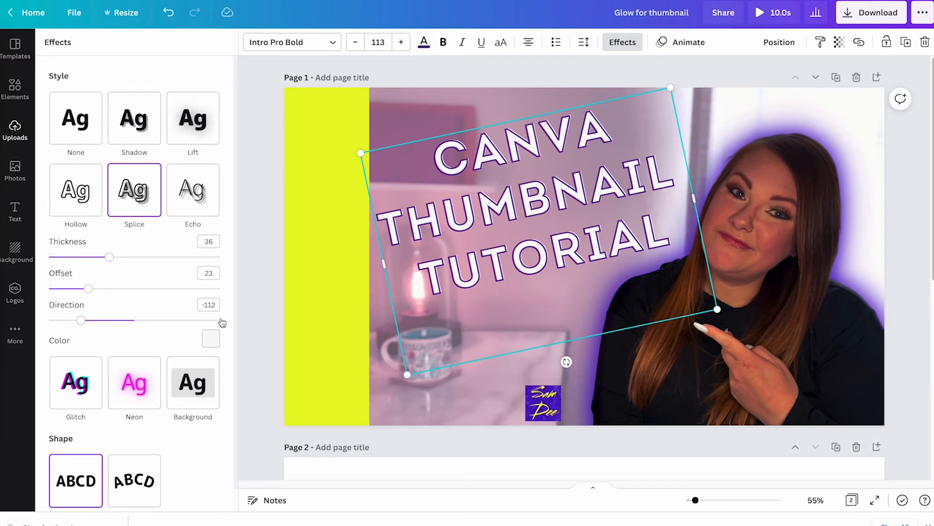
pyautogui.click(211, 338)
pyautogui.click(67, 226)
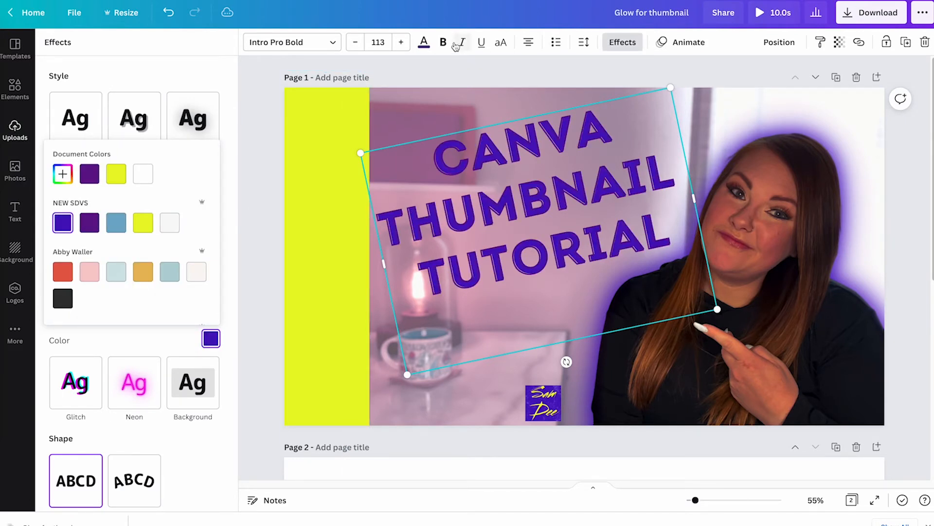
pyautogui.click(424, 42)
pyautogui.click(152, 182)
# Narrow the yellow strip along the page edge a little further.
pyautogui.click(326, 239)
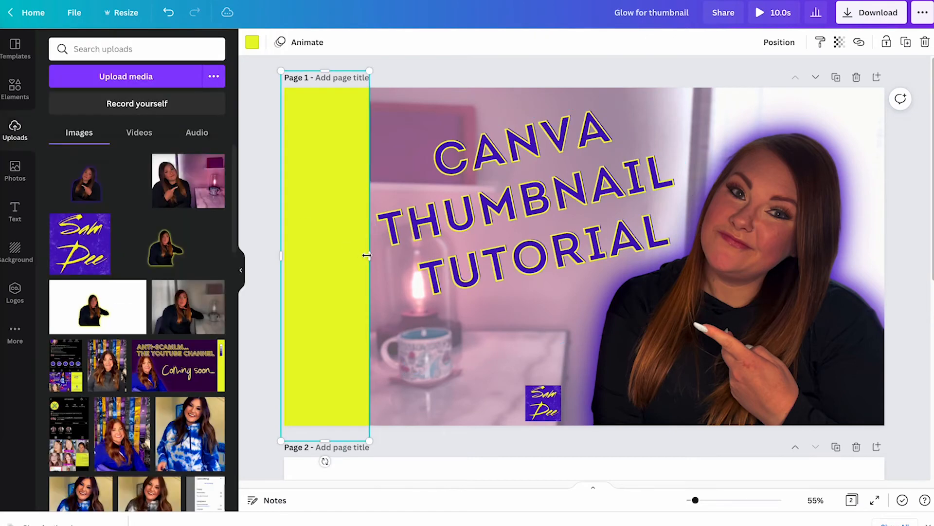
pyautogui.moveTo(369, 255); pyautogui.dragTo(349, 256)
pyautogui.click(267, 256)
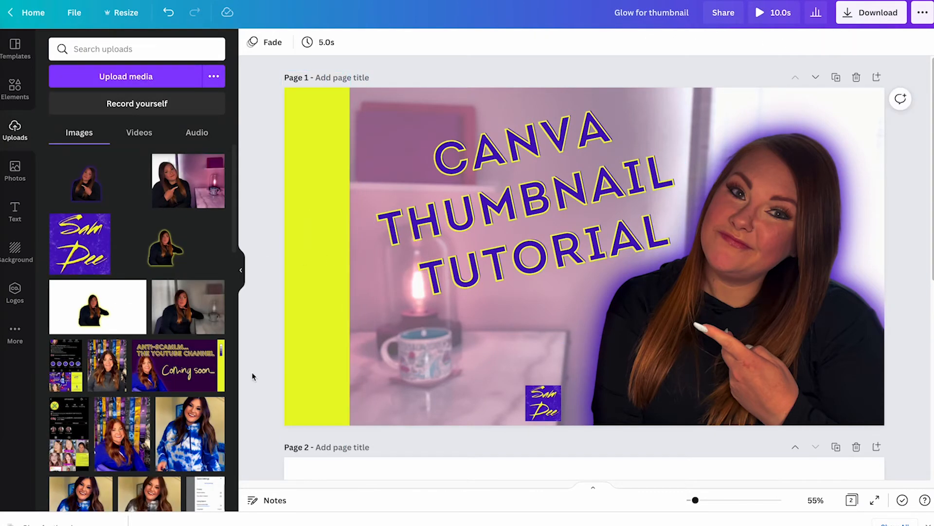
# Move the square signature logo to the foot of the yellow strip, and reposition and enlarge the title to size 128.
pyautogui.click(550, 416)
pyautogui.moveTo(531, 400); pyautogui.dragTo(302, 400)
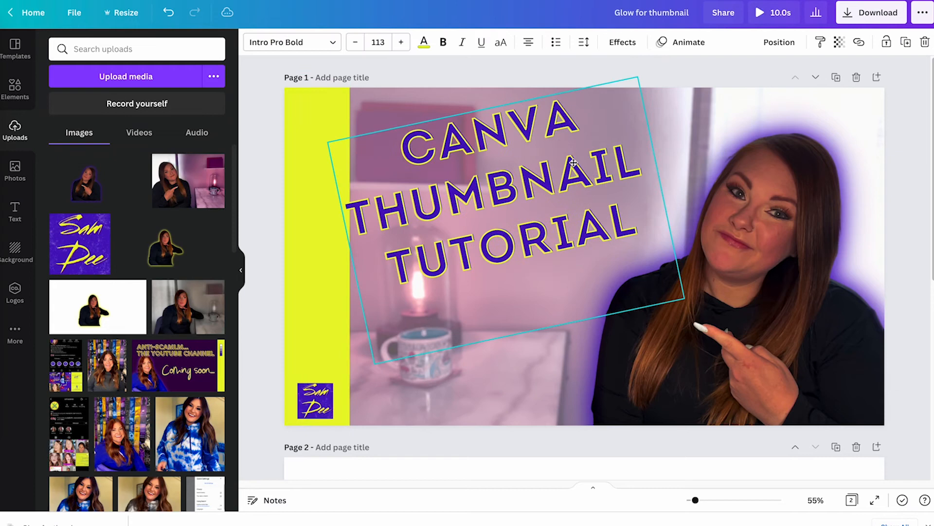
pyautogui.moveTo(516, 341); pyautogui.dragTo(544, 355)
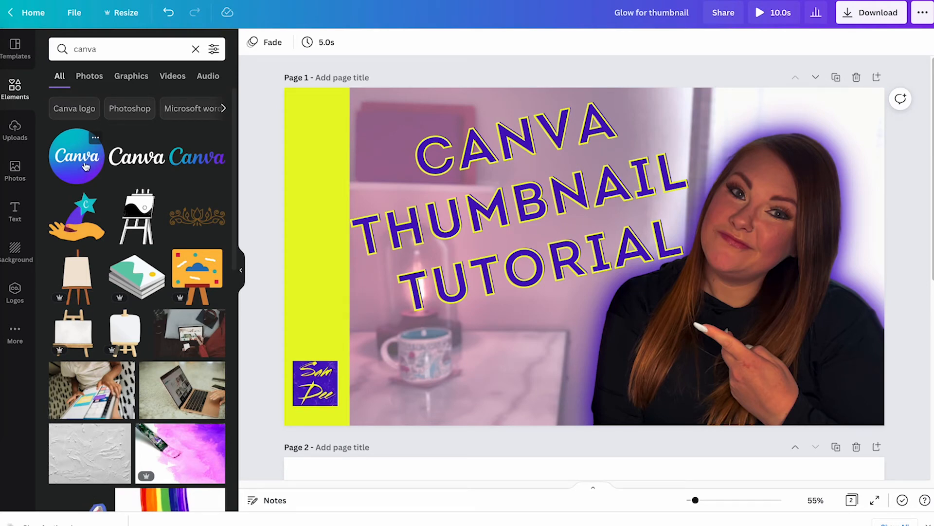
# Add the round Canva logo graphic, place it over the upper end of the yellow strip and tilt it to about -16°.
pyautogui.click(81, 171)
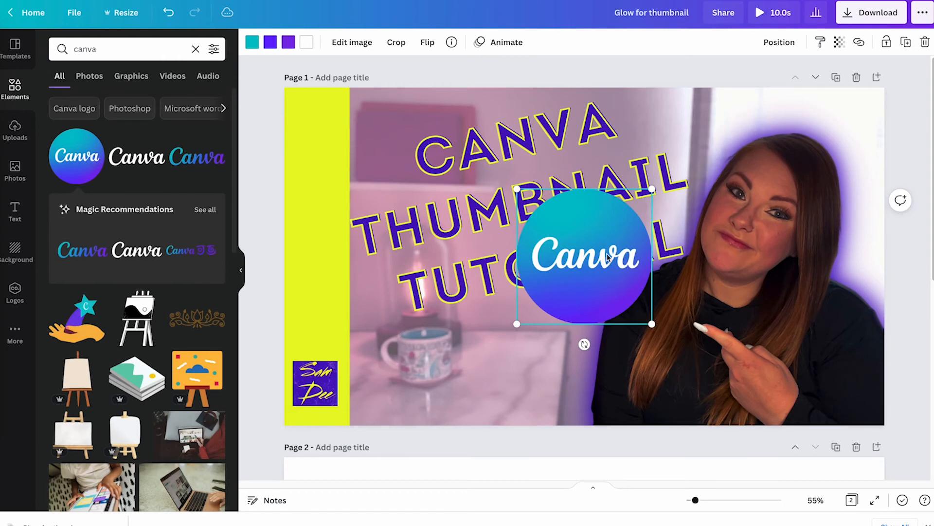
pyautogui.moveTo(608, 258); pyautogui.dragTo(387, 158)
pyautogui.moveTo(363, 245)
pyautogui.mouseDown()
pyautogui.moveTo(355, 246)
pyautogui.moveTo(376, 249)
pyautogui.mouseUp()
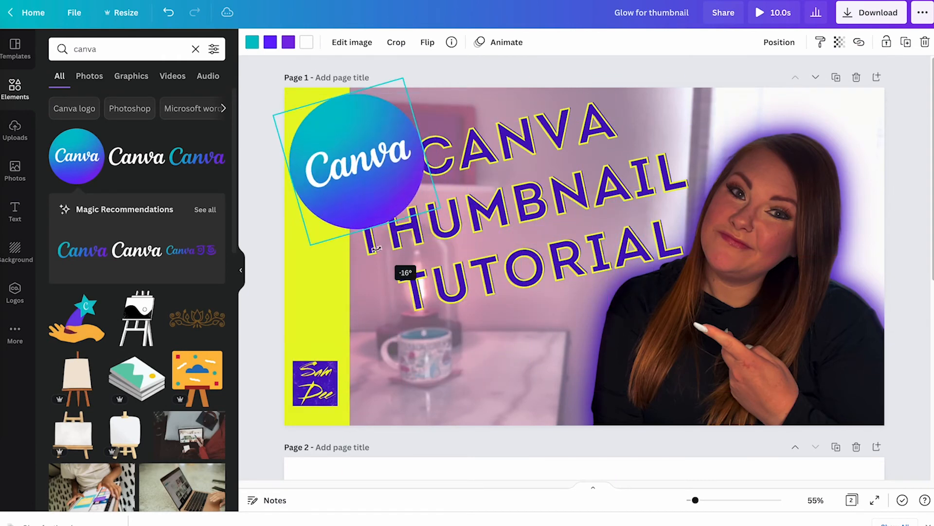
# Try the Canva logo below the title with a tilt of about -27°, and return it to the upper corner of the page.
pyautogui.moveTo(357, 161); pyautogui.dragTo(528, 359)
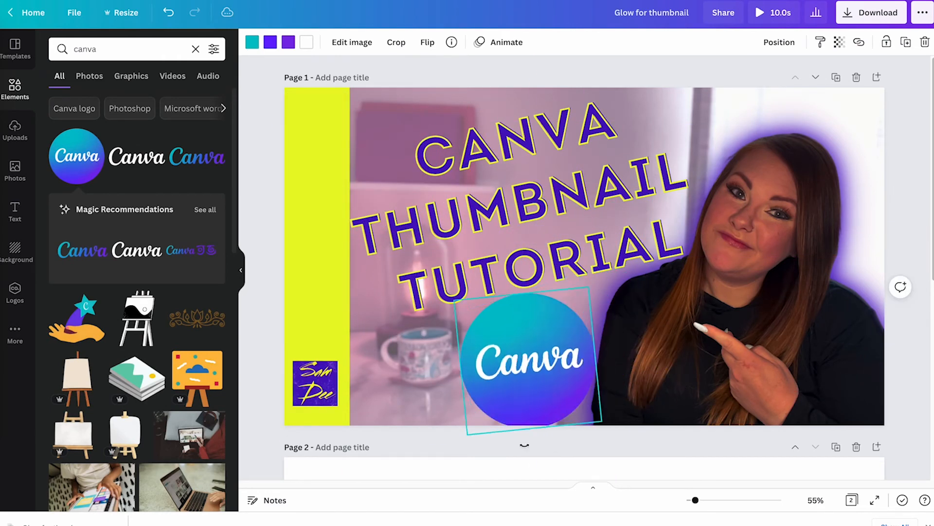
pyautogui.moveTo(525, 445); pyautogui.dragTo(560, 413)
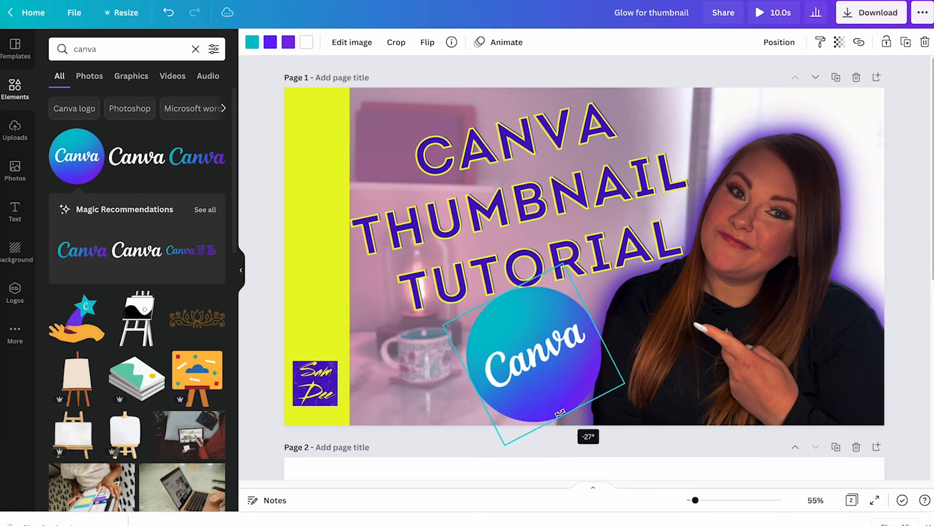
pyautogui.moveTo(575, 366); pyautogui.dragTo(400, 174)
pyautogui.moveTo(402, 238); pyautogui.dragTo(382, 247)
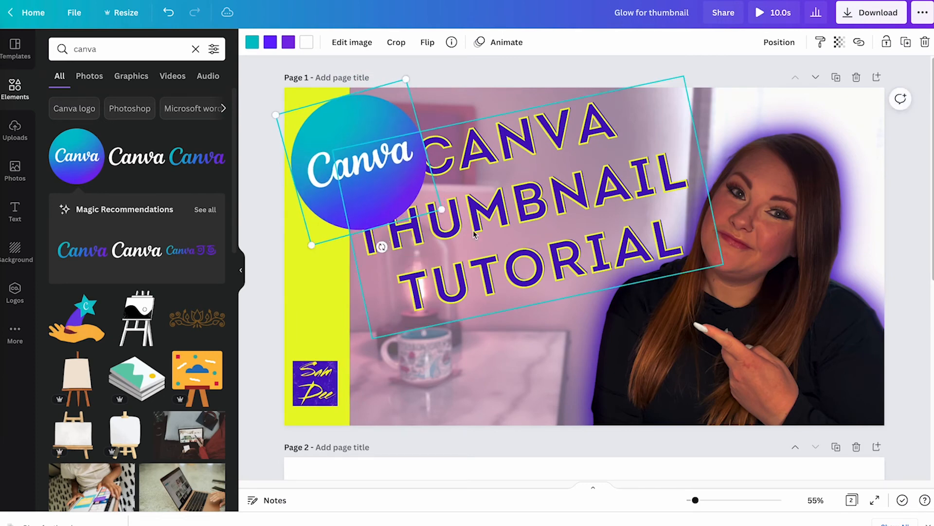
# Move the title down to make room for the Canva logo and shrink the logo slightly.
pyautogui.moveTo(516, 238); pyautogui.dragTo(520, 276)
pyautogui.click(780, 42)
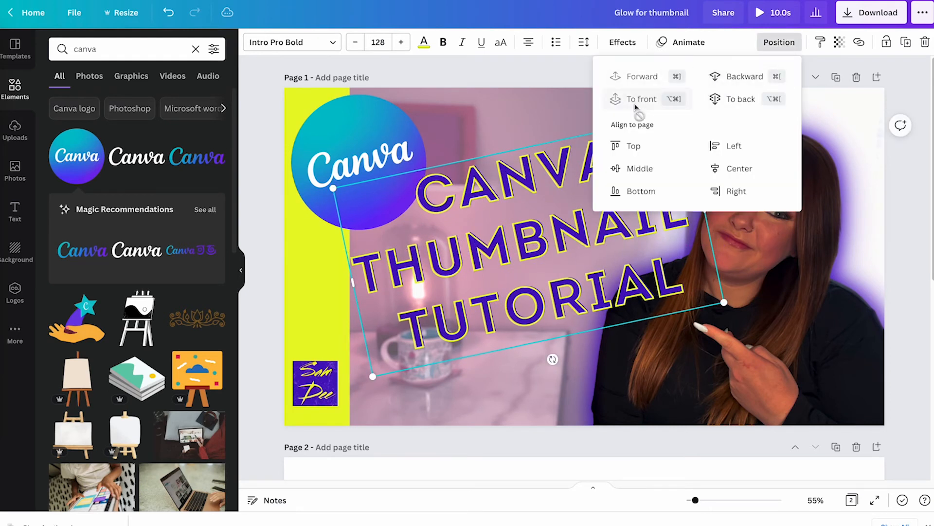
pyautogui.click(255, 179)
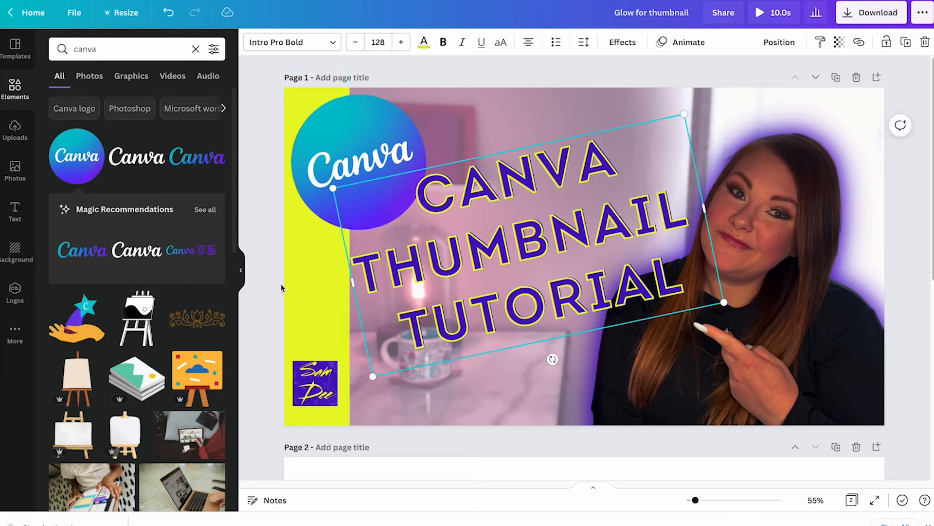
pyautogui.moveTo(367, 138); pyautogui.dragTo(371, 132)
pyautogui.moveTo(529, 265); pyautogui.dragTo(534, 255)
# Tilt the Canva logo slightly clockwise, opposite to the title's slant, and nudge it closer to the word CANVA.
pyautogui.click(382, 187)
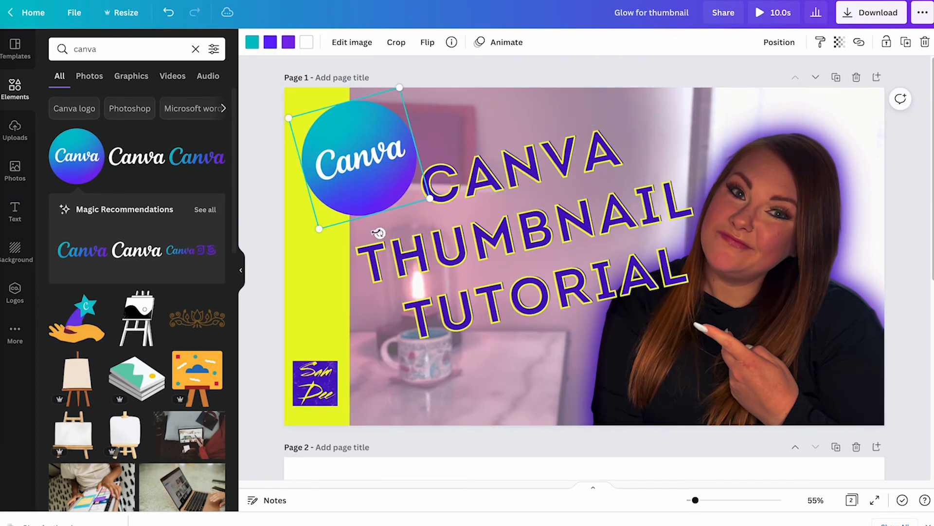
pyautogui.moveTo(379, 232); pyautogui.dragTo(348, 236)
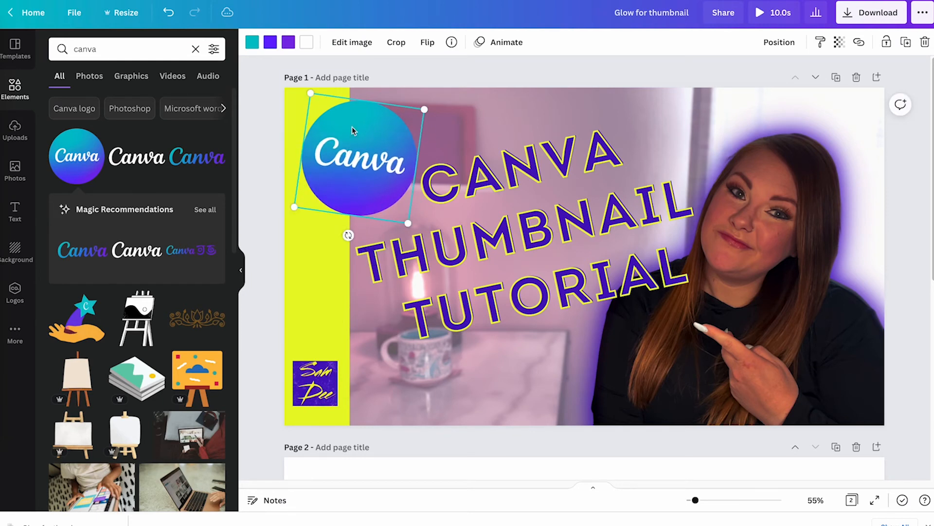
pyautogui.hotkey('ctrl', 'z')
pyautogui.click(264, 431)
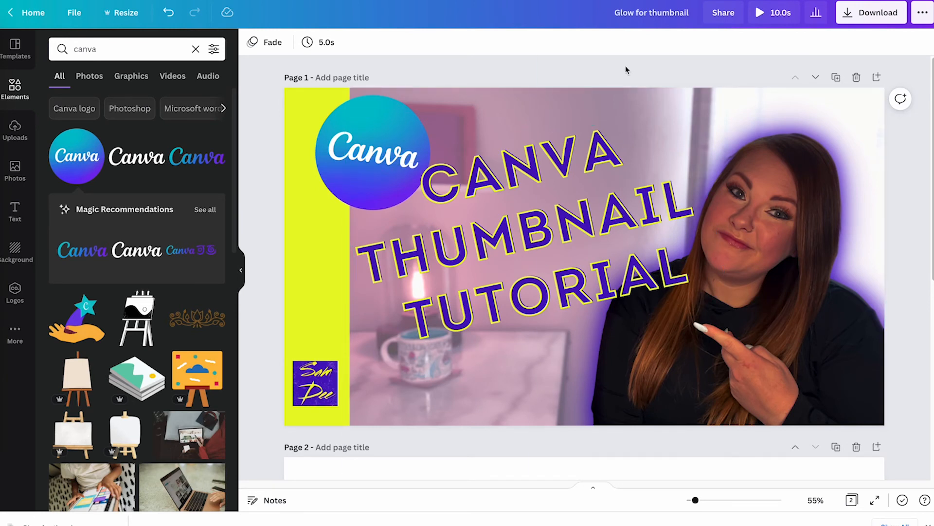
# Rename the design "2.24.22 Thumbnail".
pyautogui.click(644, 22)
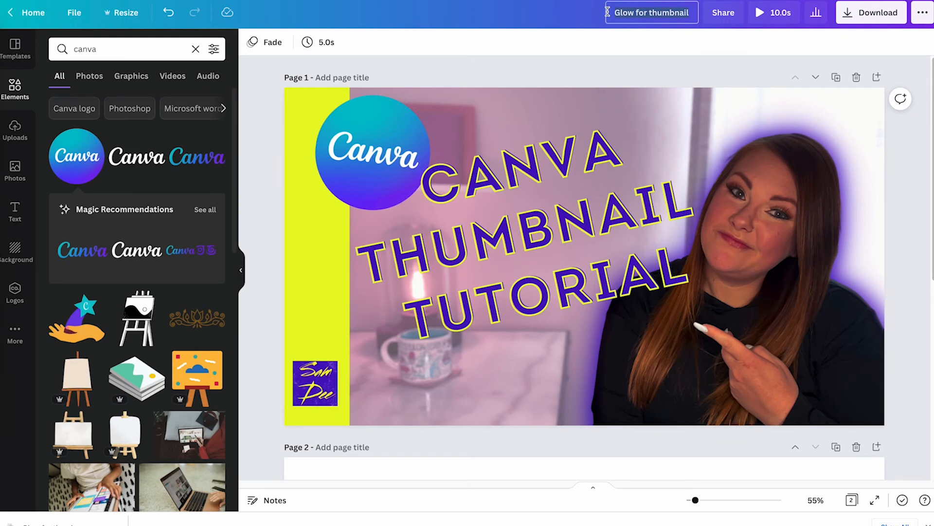
pyautogui.moveTo(608, 11); pyautogui.dragTo(691, 13)
pyautogui.write('2')
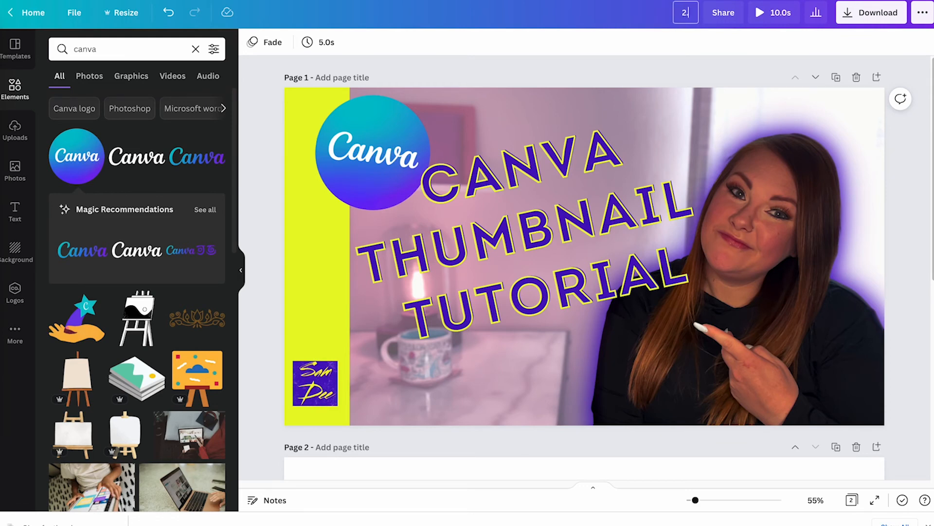
pyautogui.write('.24.22')
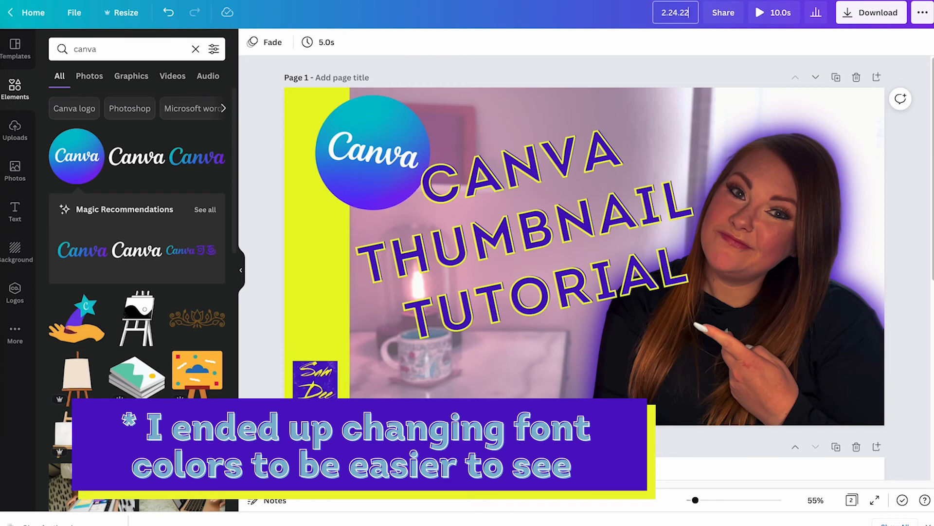
pyautogui.write(' Thumbna')
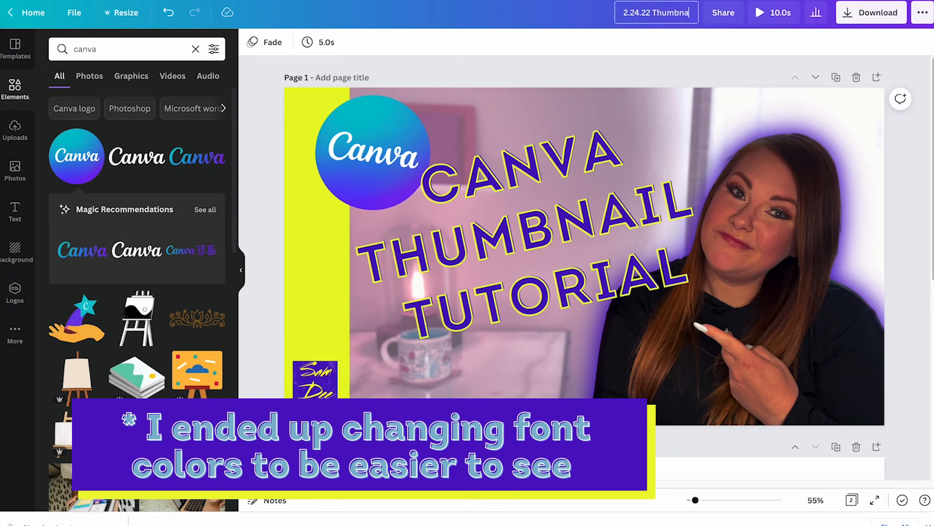
pyautogui.write('il')
# Download only Page 1 of the design as a PNG.
pyautogui.click(871, 12)
pyautogui.click(910, 220)
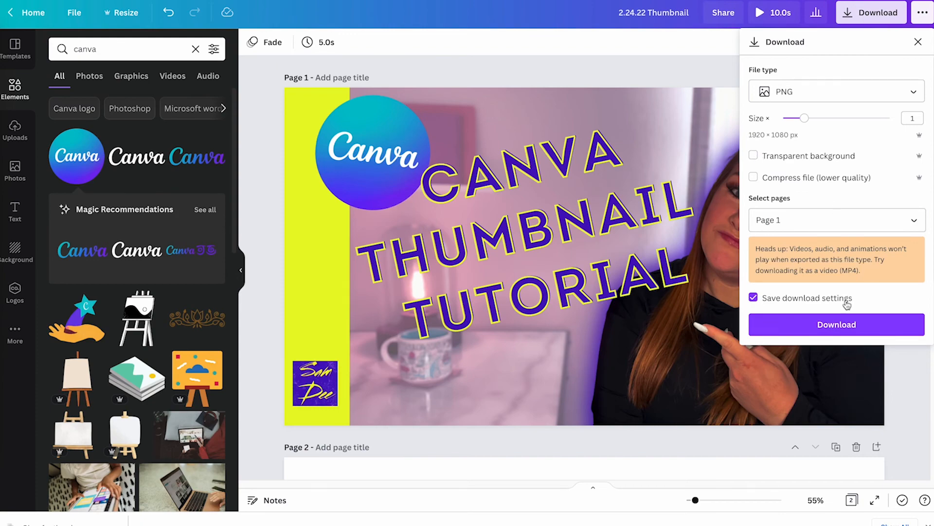
pyautogui.click(834, 324)
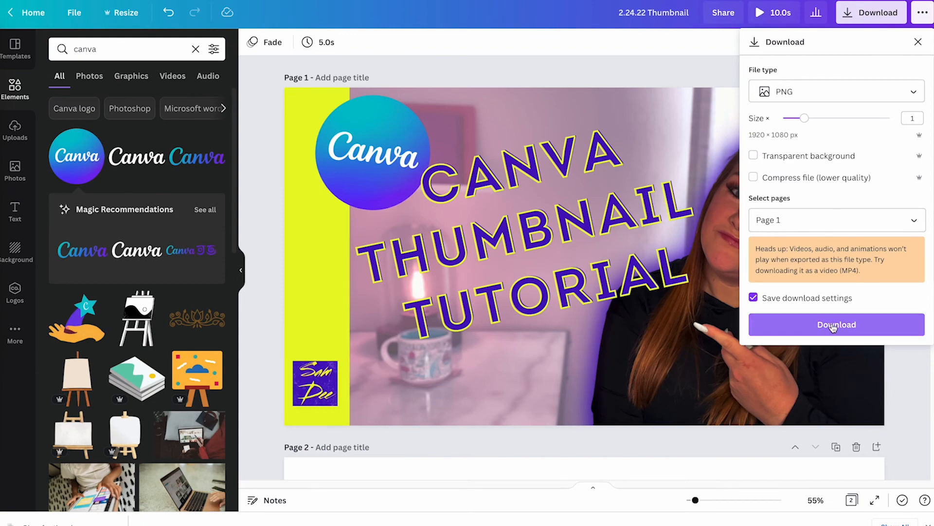